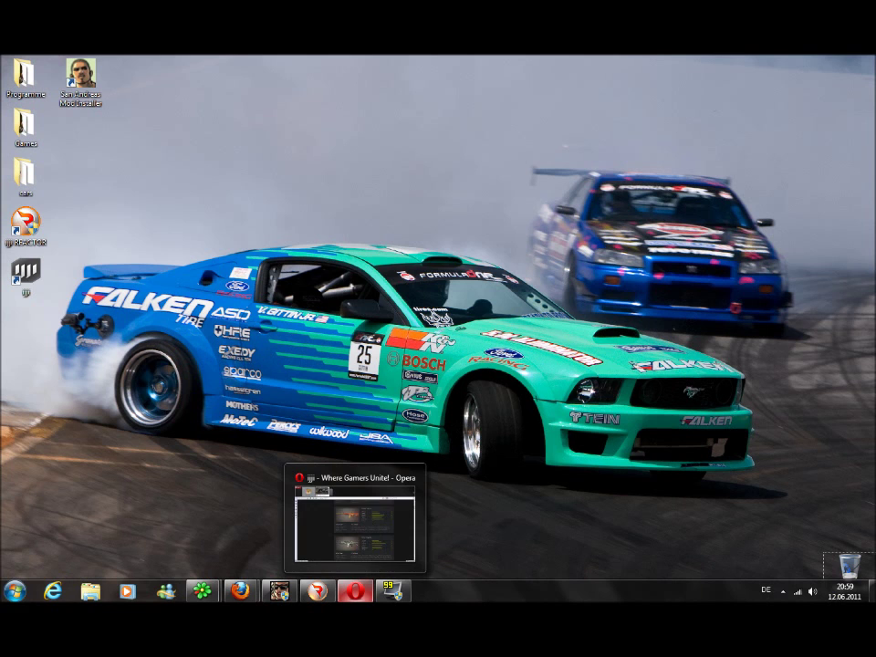
- Open GTAinside in a new Opera tab and go to the GTA San Andreas Cars downloads
{"action": "left_click", "coordinate": [355, 591]}
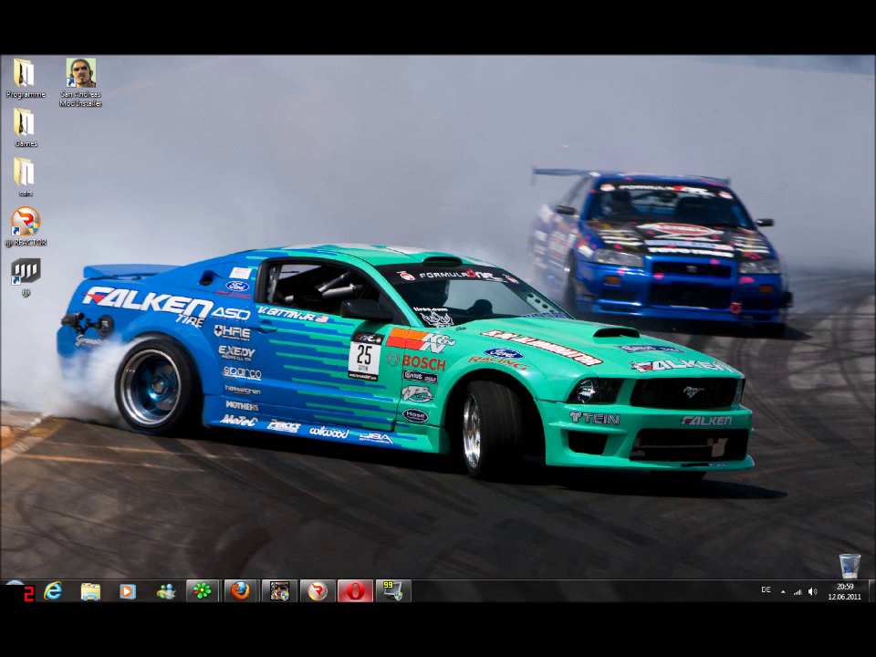
{"action": "key", "text": "ctrl+t"}
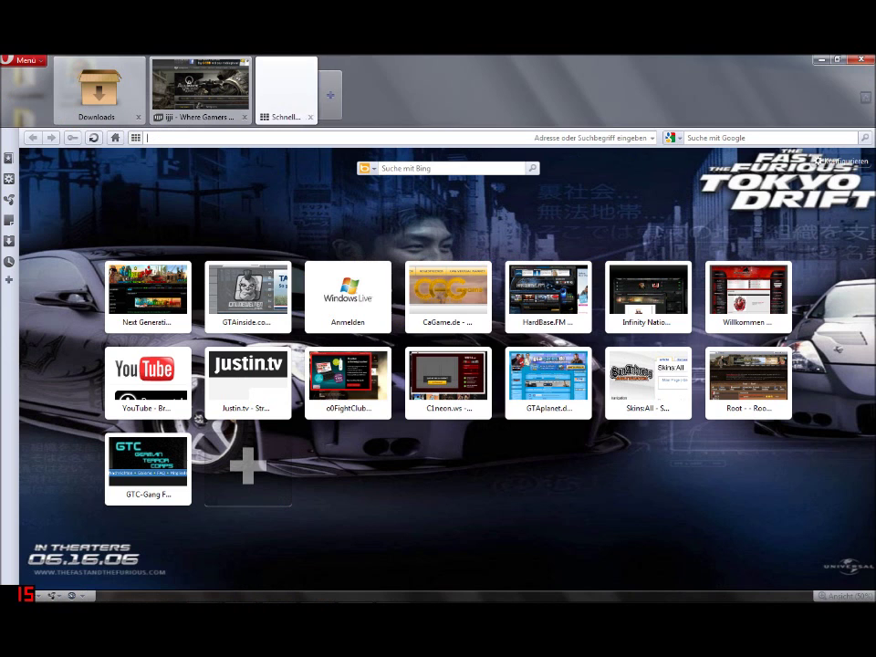
{"action": "left_click", "coordinate": [248, 290]}
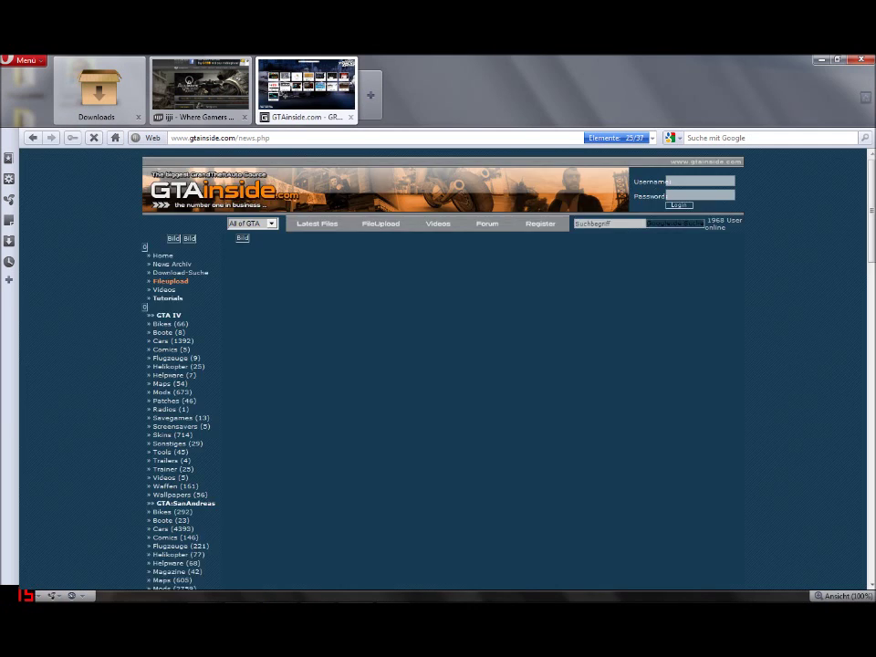
{"action": "scroll", "coordinate": [443, 368], "scroll_direction": "down", "scroll_amount": 8}
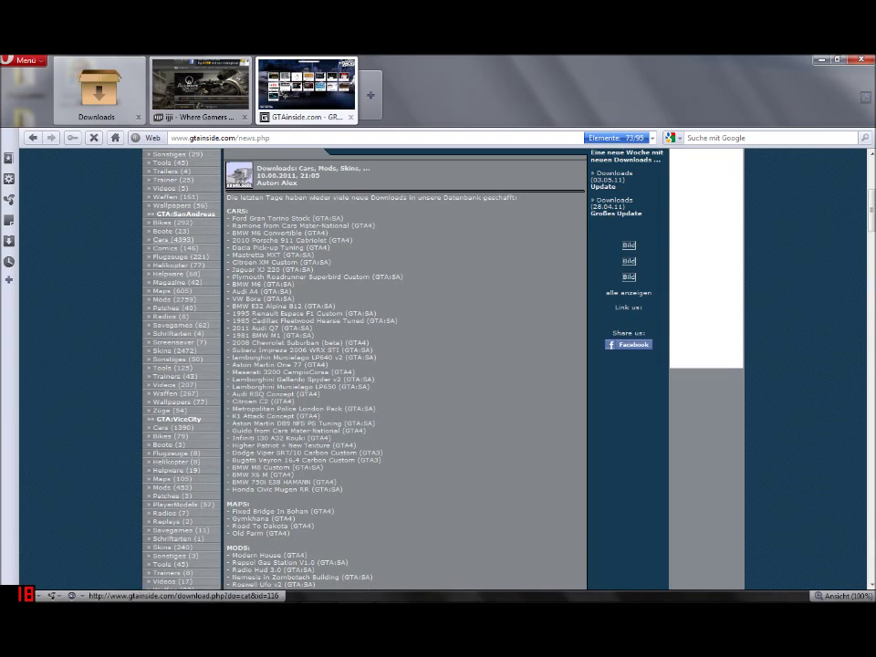
{"action": "left_click", "coordinate": [174, 240]}
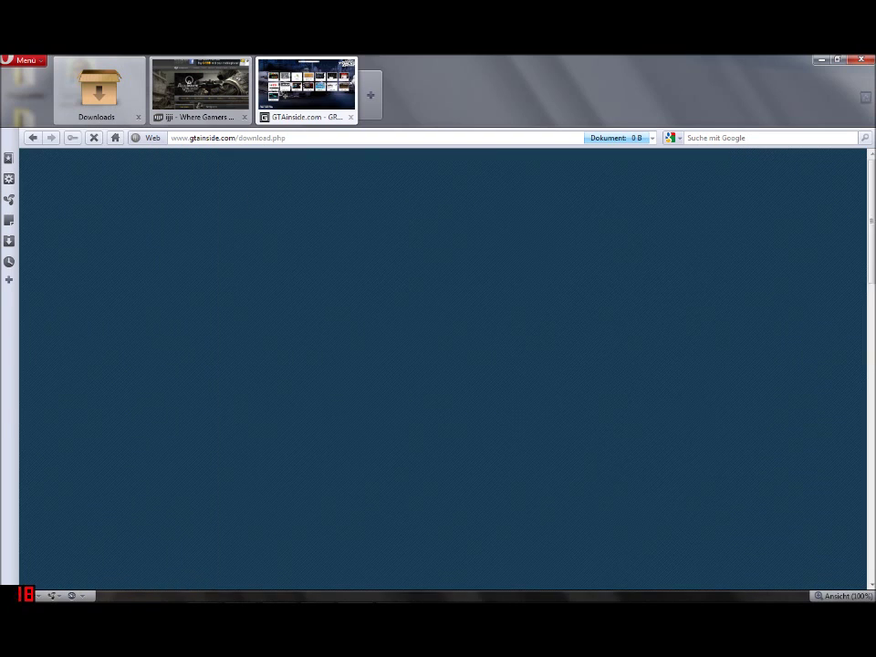
- Dismiss the advertisement popup and open the Subaru category in the list of car makes
{"action": "scroll", "coordinate": [393, 368], "scroll_direction": "down", "scroll_amount": 3}
{"action": "scroll", "coordinate": [329, 403], "scroll_direction": "down", "scroll_amount": 10}
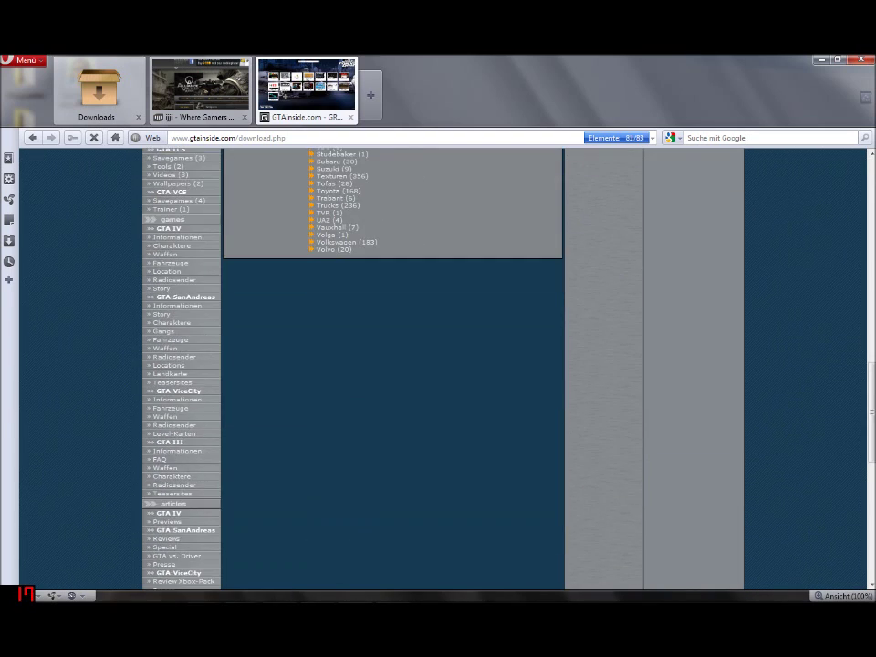
{"action": "scroll", "coordinate": [329, 403], "scroll_direction": "up", "scroll_amount": 3}
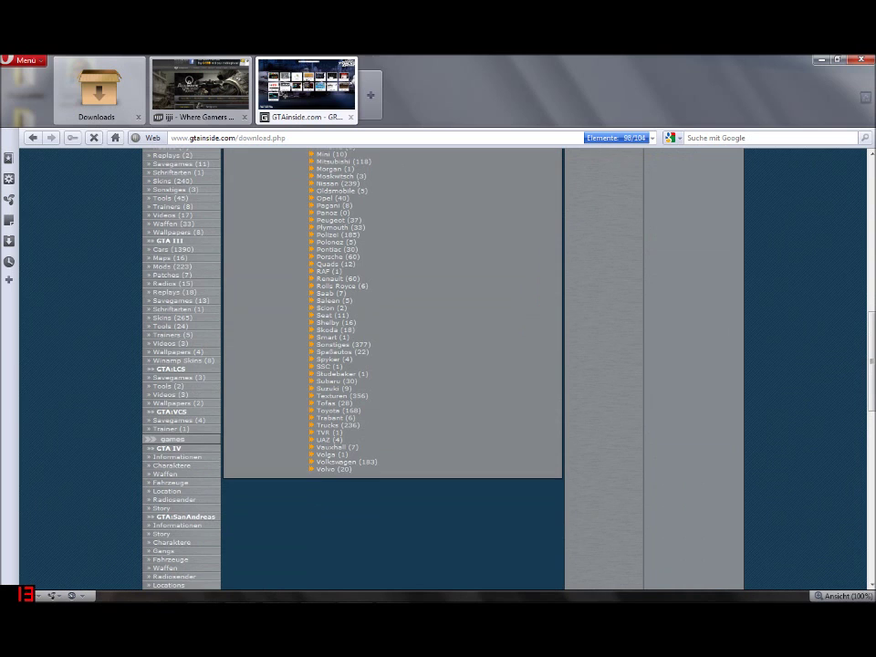
{"action": "scroll", "coordinate": [393, 369], "scroll_direction": "up", "scroll_amount": 1}
{"action": "scroll", "coordinate": [393, 369], "scroll_direction": "up", "scroll_amount": 3}
{"action": "scroll", "coordinate": [393, 369], "scroll_direction": "down", "scroll_amount": 4}
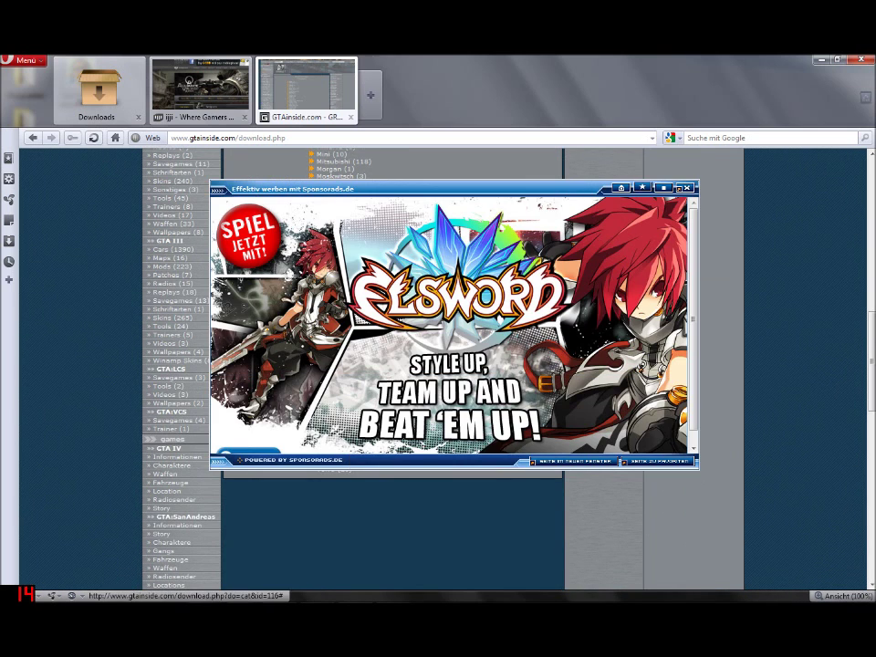
{"action": "left_click", "coordinate": [689, 189]}
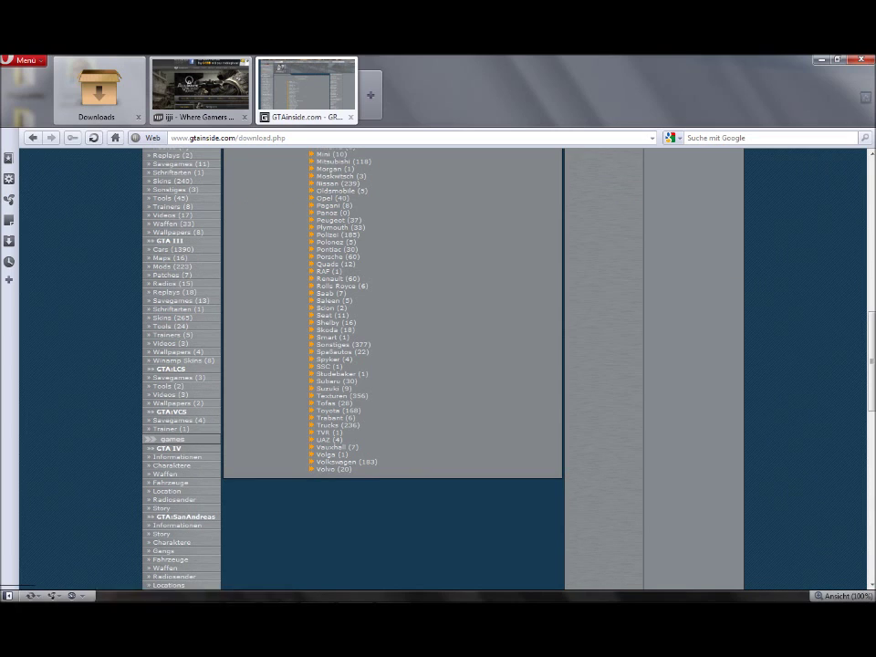
{"action": "left_click", "coordinate": [328, 388]}
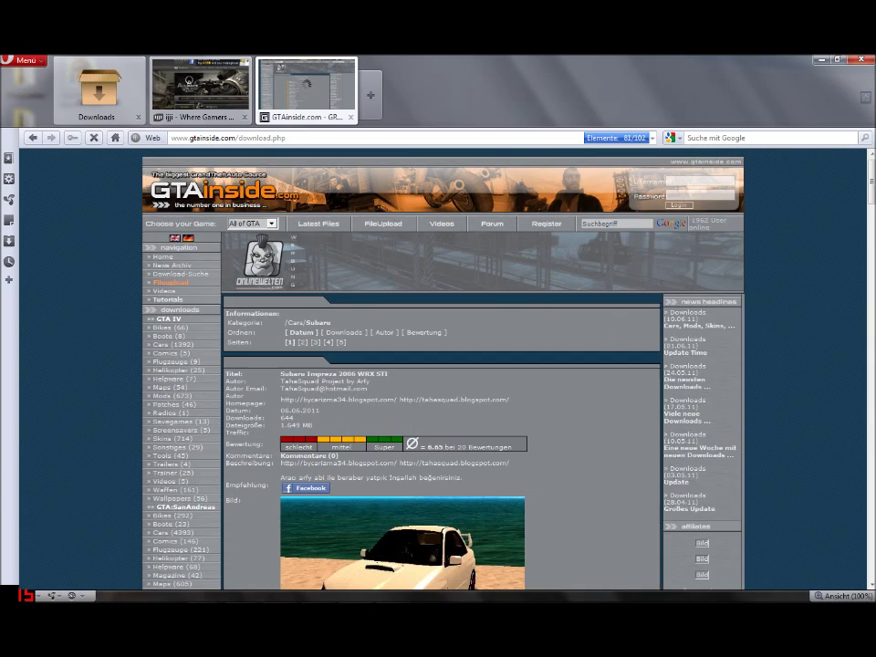
- Start the download of the Subaru Impreza WRX STI mod that has the "Wrx Sti Movie 2011" preview video
{"action": "scroll", "coordinate": [330, 382], "scroll_direction": "down", "scroll_amount": 10}
{"action": "scroll", "coordinate": [392, 365], "scroll_direction": "down", "scroll_amount": 10}
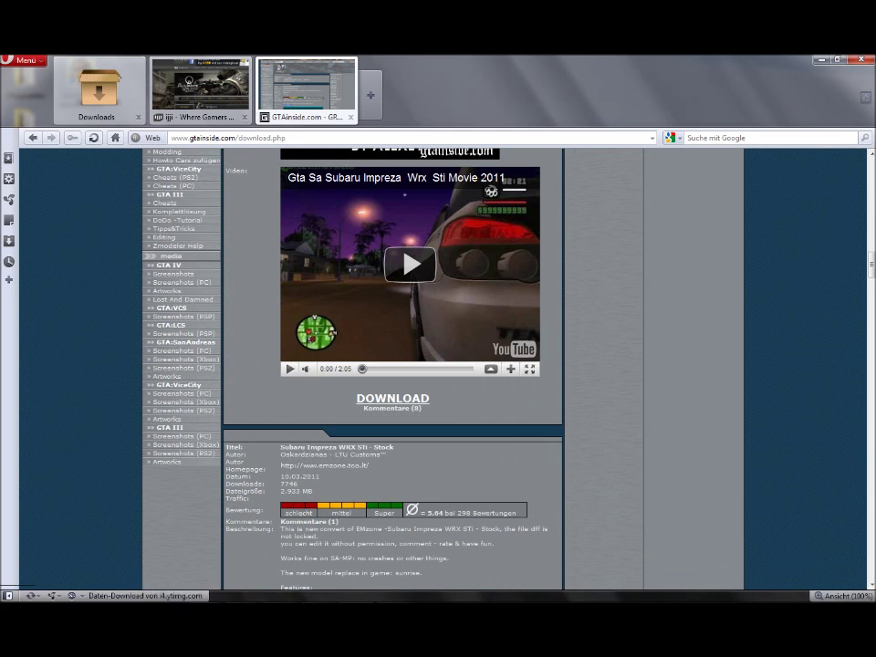
{"action": "left_click", "coordinate": [392, 398]}
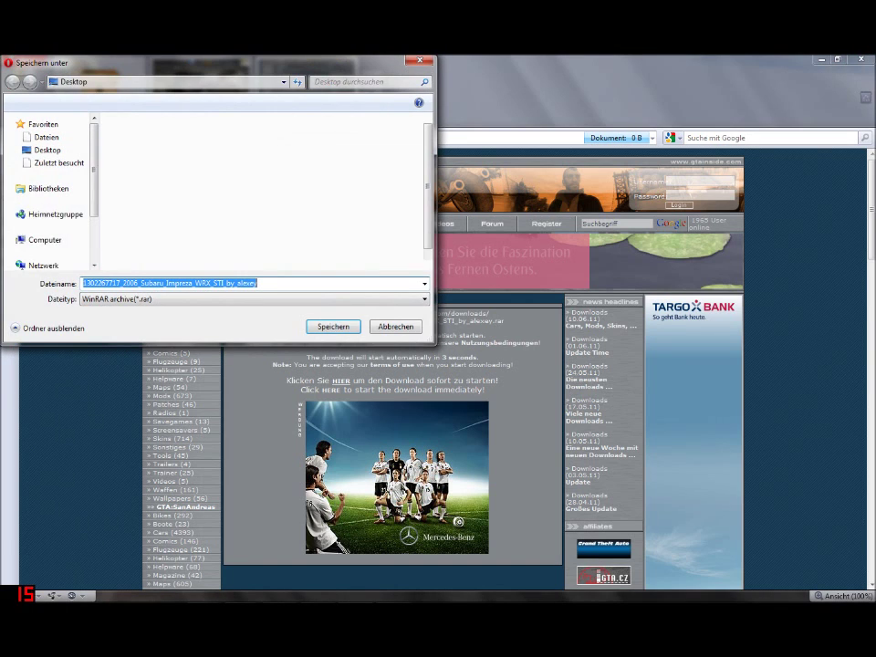
- Save the 2006 Subaru Impreza WRX STI RAR archive to the Desktop folder under its suggested name
{"action": "left_click", "coordinate": [183, 234]}
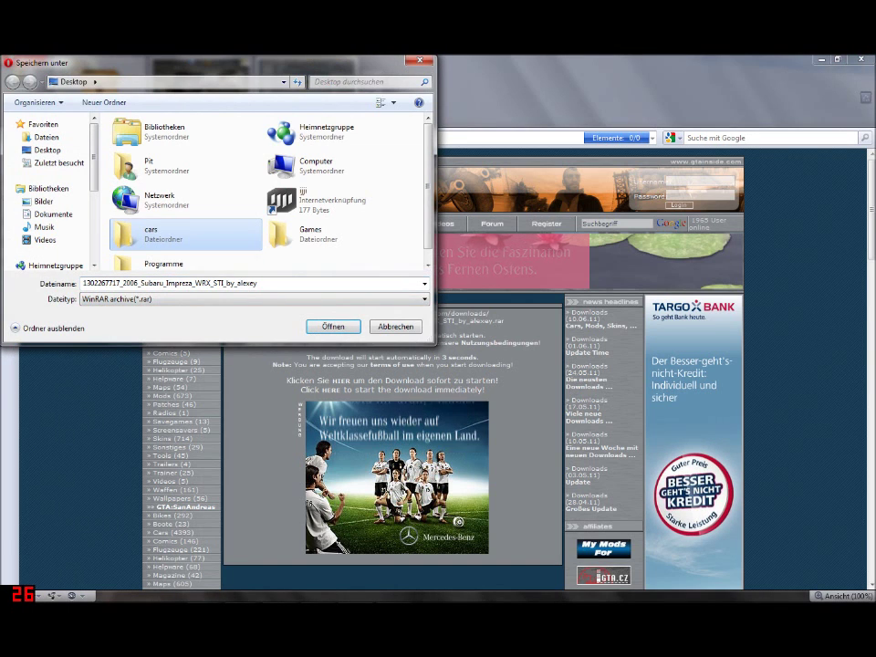
{"action": "left_click", "coordinate": [342, 262]}
{"action": "double_click", "coordinate": [183, 235]}
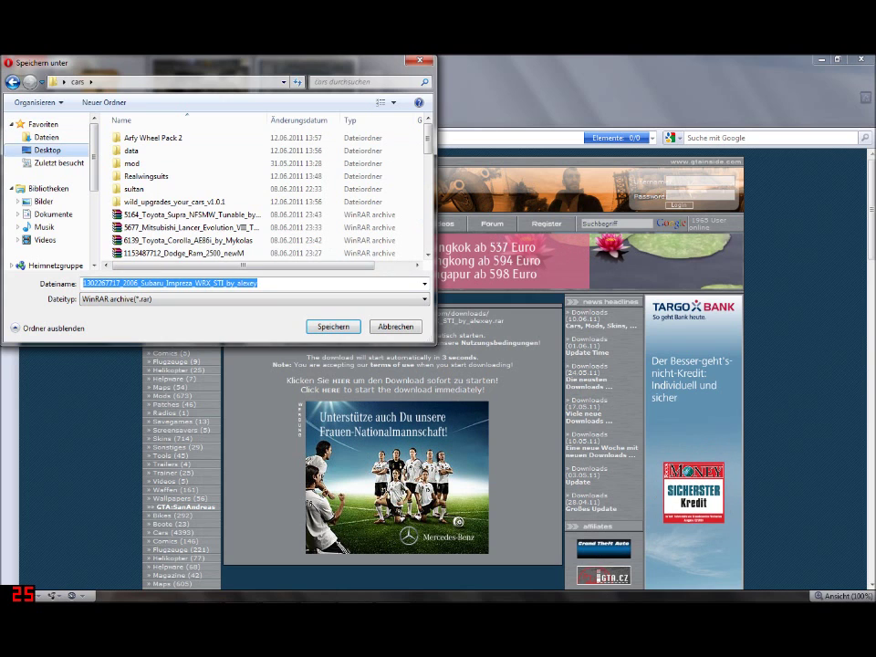
{"action": "left_click", "coordinate": [48, 150]}
{"action": "left_click", "coordinate": [333, 327]}
{"action": "key", "text": "Return"}
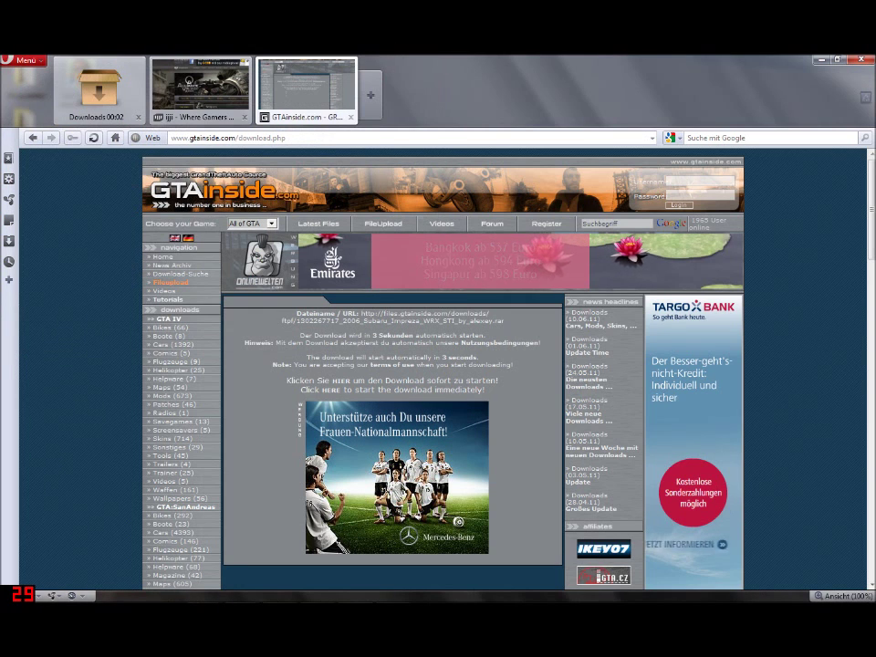
- Check the downloaded Subaru archive in the download list and on the desktop, and return to the GTAinside page
{"action": "left_click", "coordinate": [99, 89]}
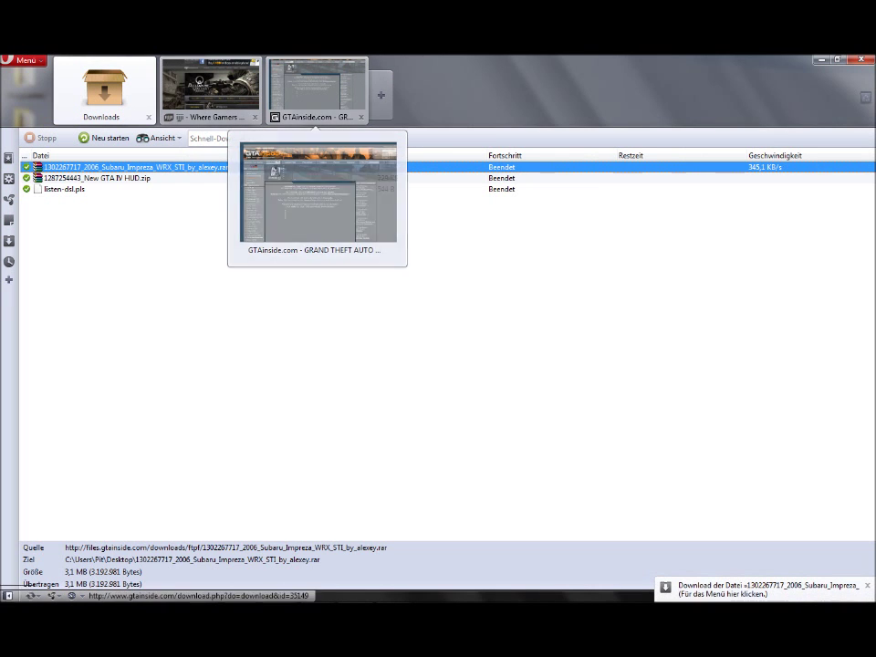
{"action": "left_click", "coordinate": [100, 189]}
{"action": "left_click", "coordinate": [317, 91]}
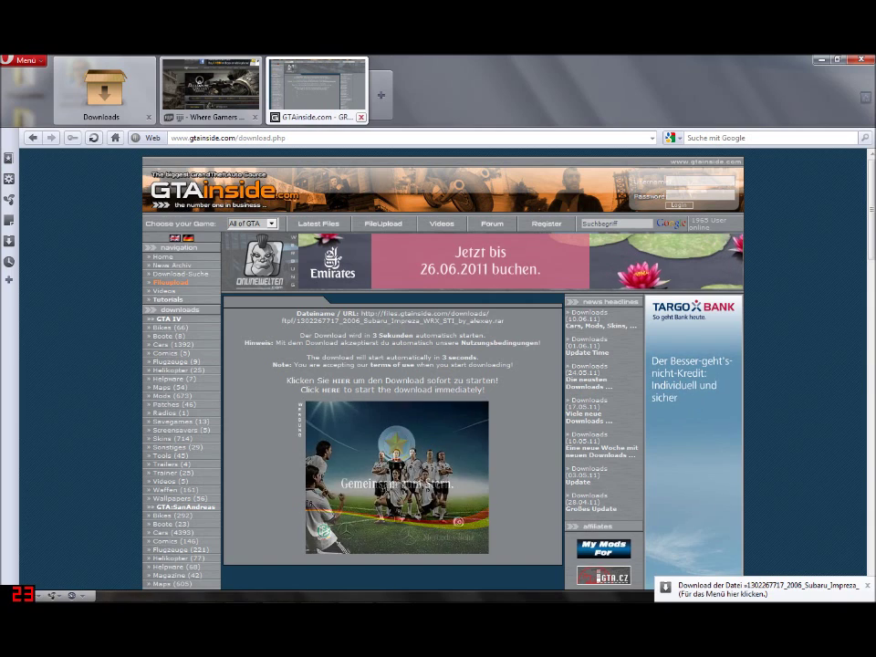
{"action": "left_click", "coordinate": [821, 59]}
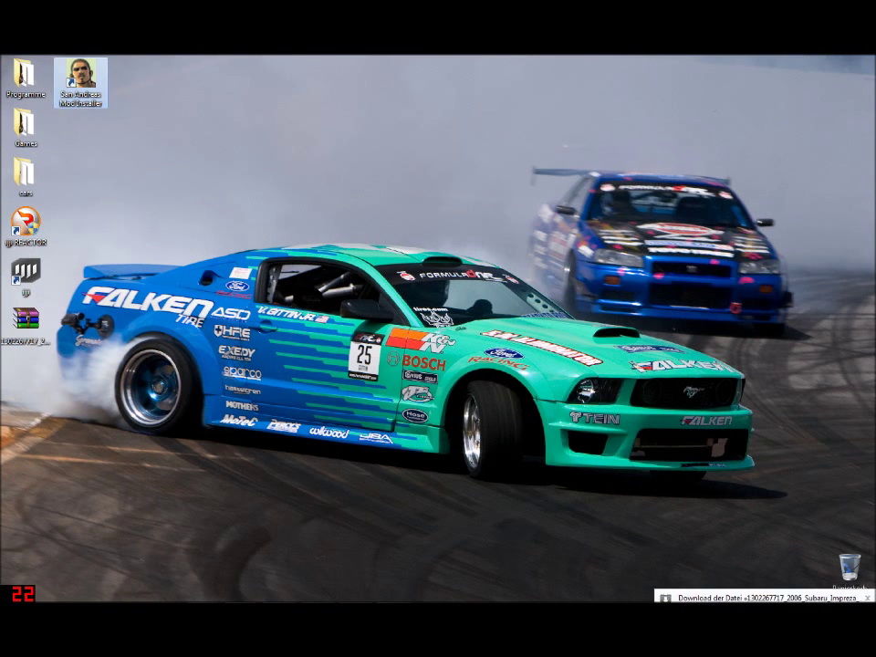
{"action": "mouse_move", "coordinate": [241, 598]}
{"action": "left_click", "coordinate": [356, 591]}
{"action": "key", "text": "super+d"}
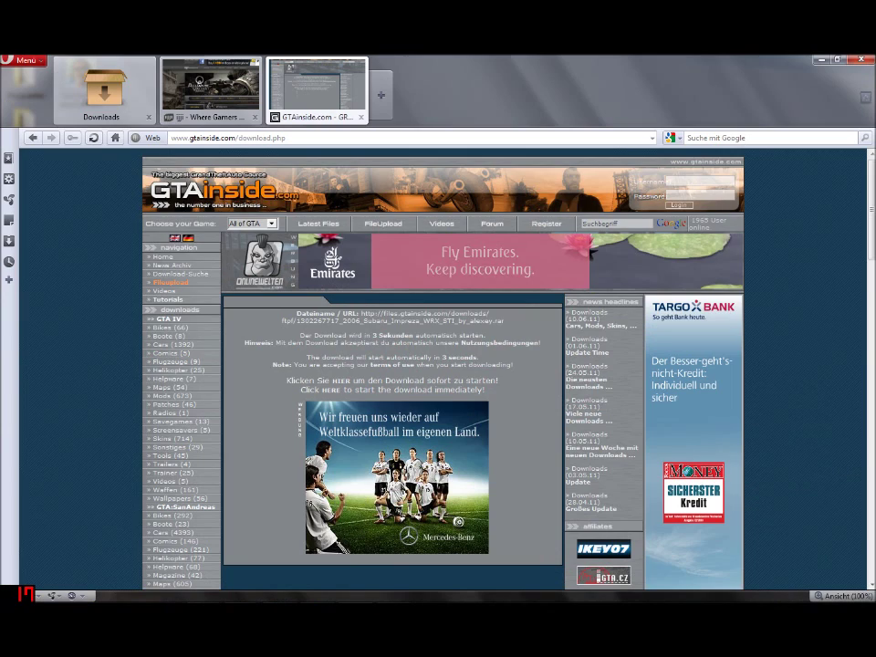
- Open the GTA San Andreas Tools downloads and go to the "Tools zum Einfügen neuer Downloads" category
{"action": "scroll", "coordinate": [393, 365], "scroll_direction": "down", "scroll_amount": 3}
{"action": "scroll", "coordinate": [392, 365], "scroll_direction": "down", "scroll_amount": 5}
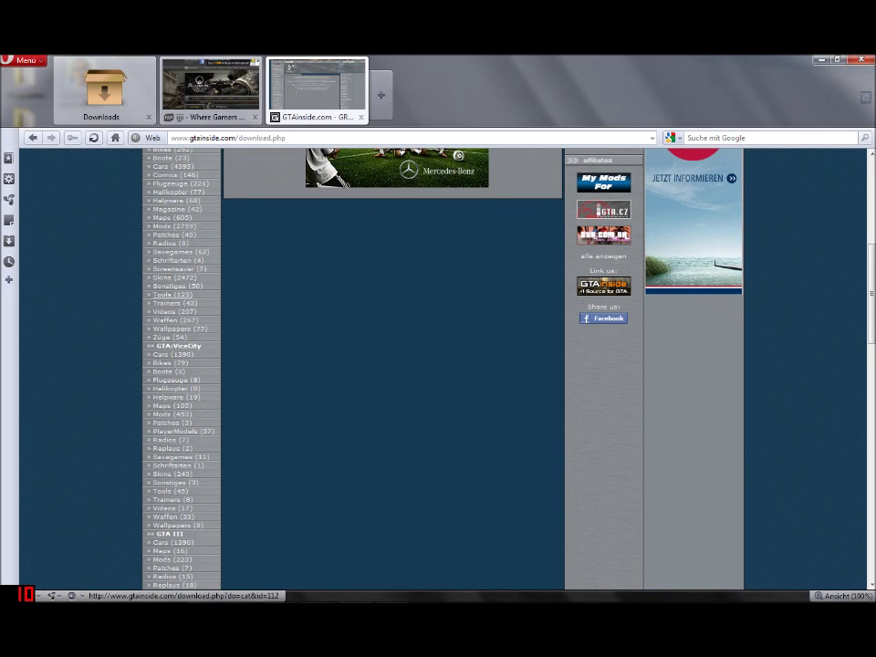
{"action": "left_click", "coordinate": [173, 295]}
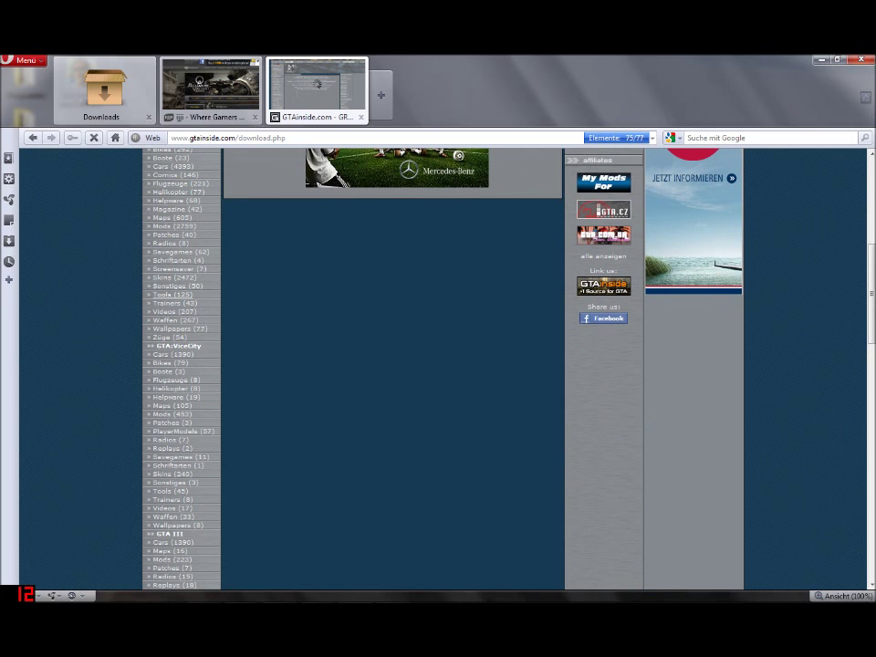
{"action": "left_click", "coordinate": [380, 345]}
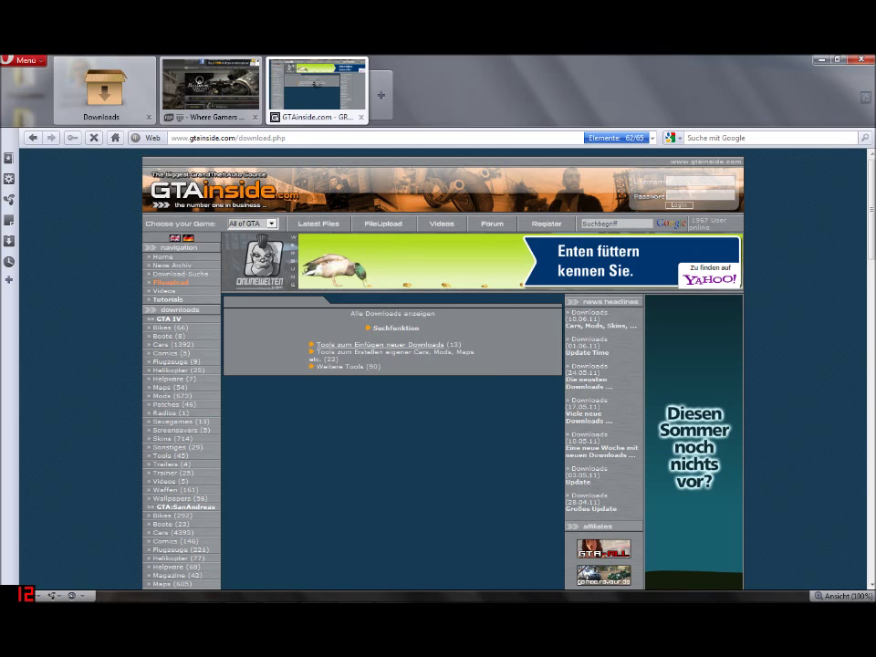
- Examine the GGMM (Gta Garage Mod Manager) and San Andreas Mod Installer V1.1 entries among the tools
{"action": "scroll", "coordinate": [438, 365], "scroll_direction": "down", "scroll_amount": 15}
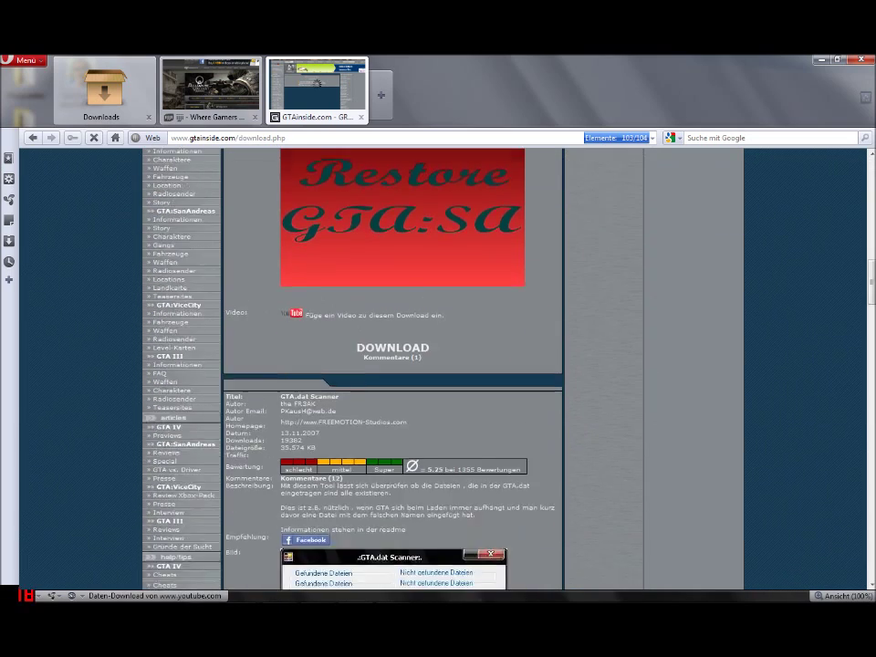
{"action": "scroll", "coordinate": [393, 366], "scroll_direction": "down", "scroll_amount": 5}
{"action": "scroll", "coordinate": [393, 365], "scroll_direction": "up", "scroll_amount": 2}
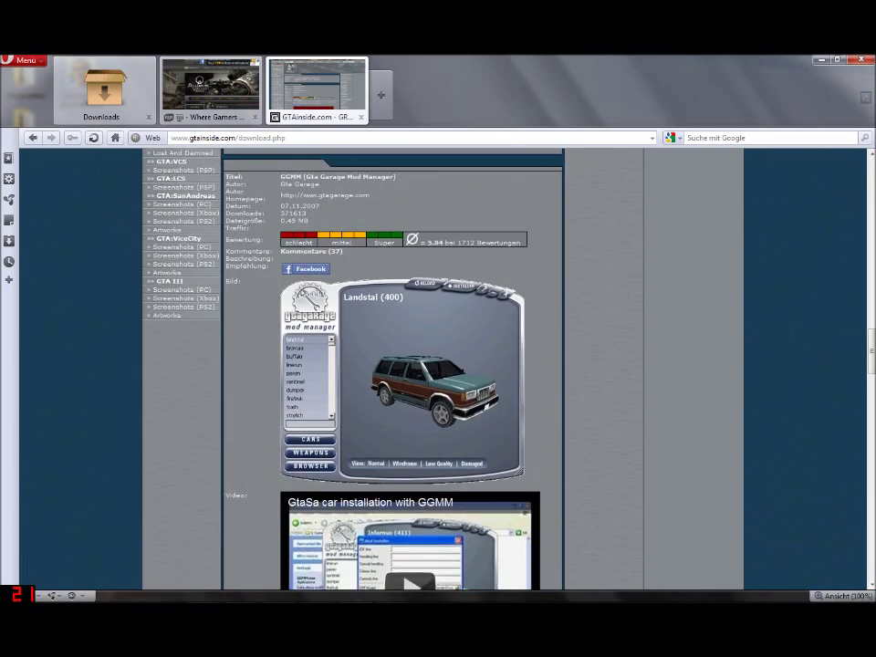
{"action": "scroll", "coordinate": [439, 365], "scroll_direction": "down", "scroll_amount": 2}
{"action": "scroll", "coordinate": [393, 365], "scroll_direction": "up", "scroll_amount": 4}
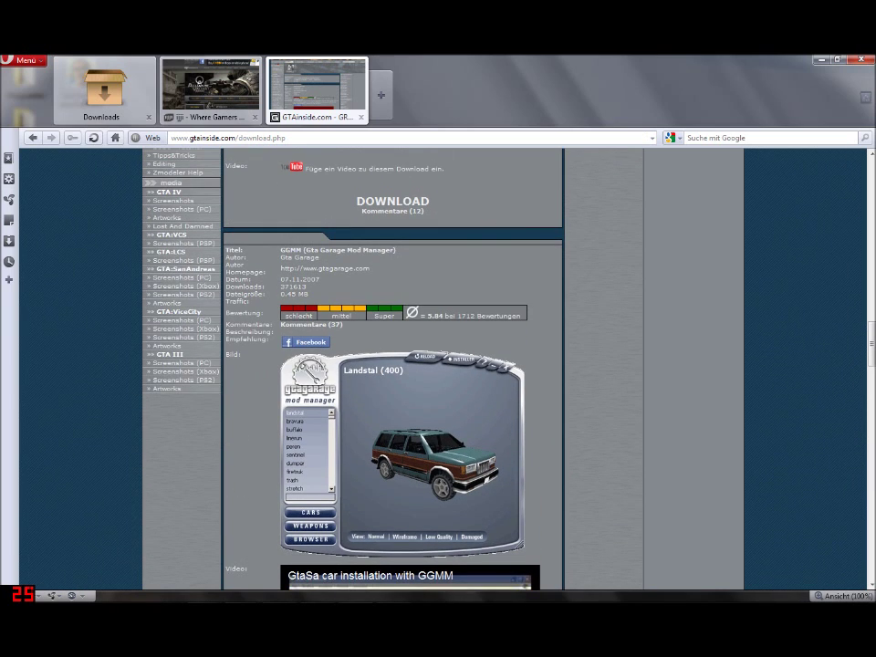
{"action": "scroll", "coordinate": [392, 365], "scroll_direction": "down", "scroll_amount": 7}
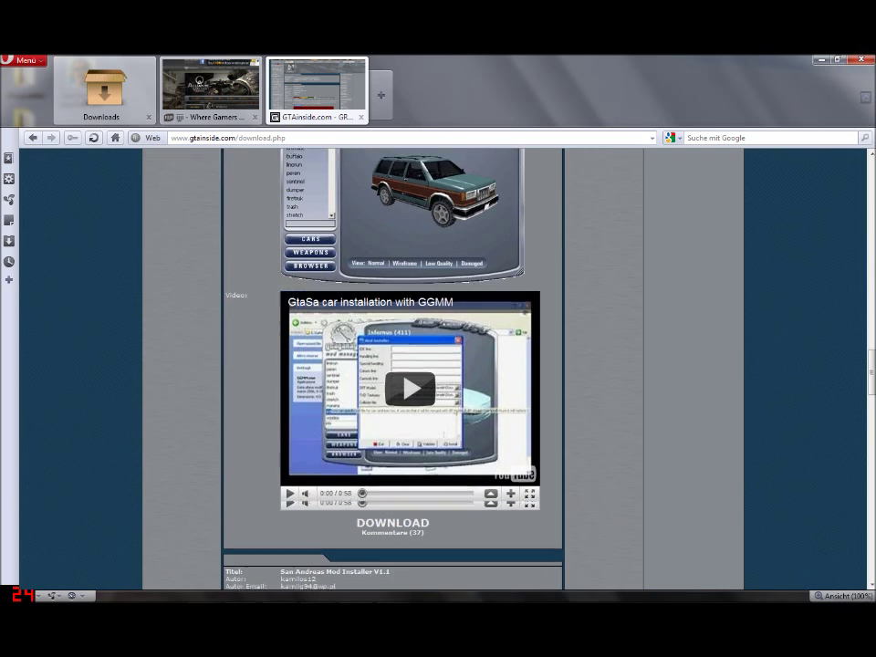
{"action": "scroll", "coordinate": [393, 365], "scroll_direction": "down", "scroll_amount": 9}
{"action": "scroll", "coordinate": [393, 365], "scroll_direction": "down", "scroll_amount": 3}
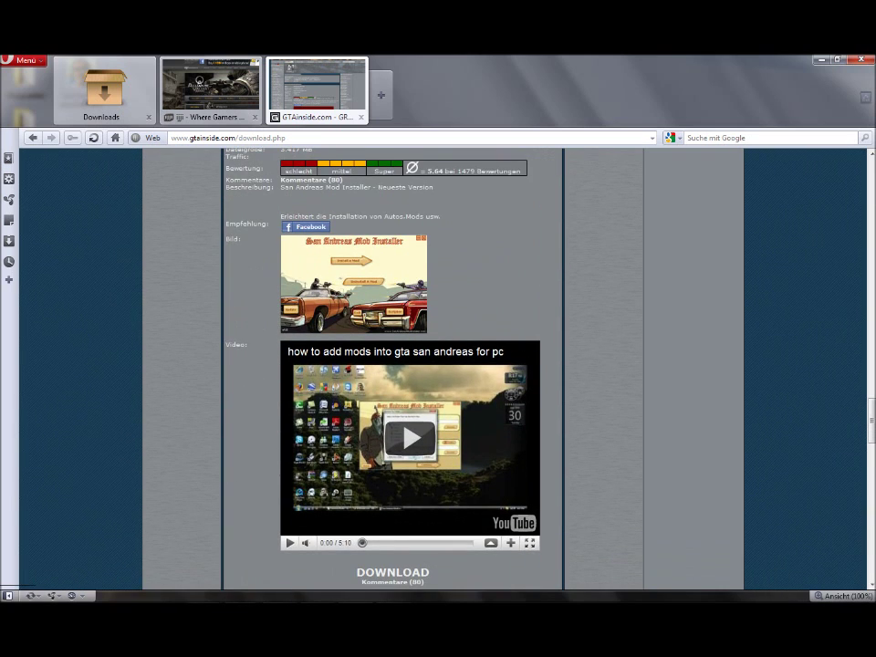
{"action": "scroll", "coordinate": [393, 365], "scroll_direction": "up", "scroll_amount": 8}
{"action": "scroll", "coordinate": [393, 366], "scroll_direction": "down", "scroll_amount": 6}
{"action": "scroll", "coordinate": [393, 365], "scroll_direction": "down", "scroll_amount": 4}
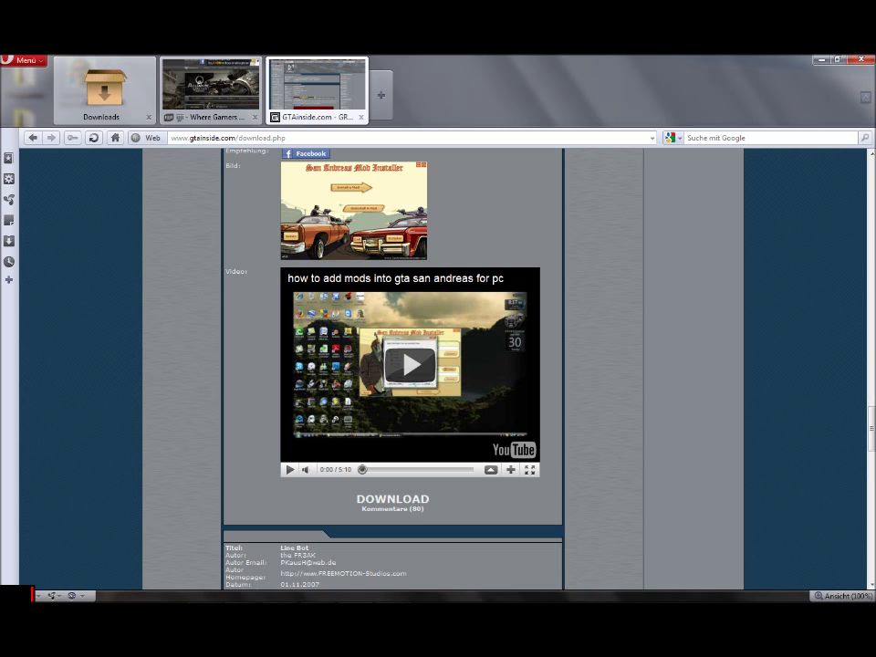
{"action": "scroll", "coordinate": [393, 366], "scroll_direction": "up", "scroll_amount": 20}
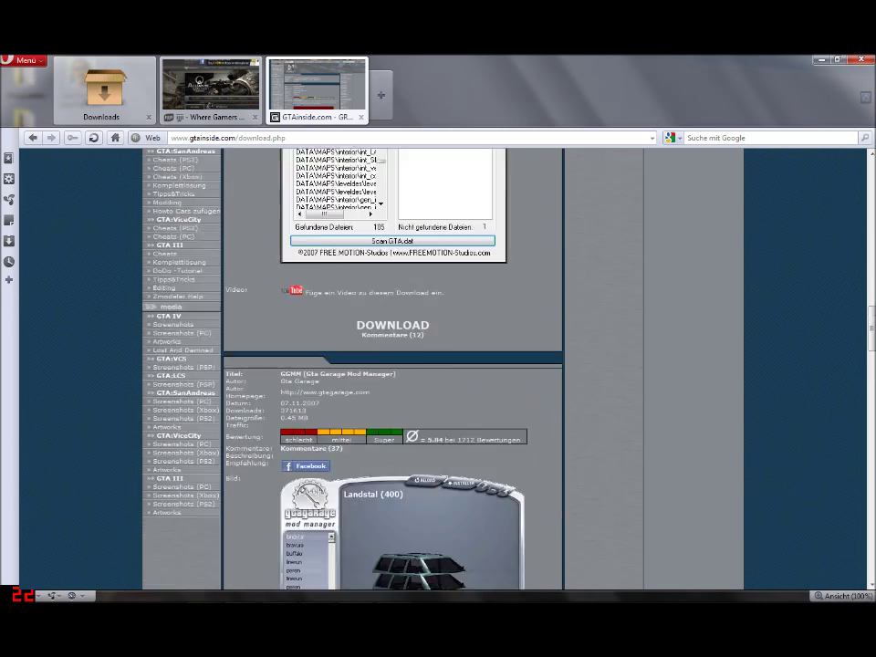
{"action": "scroll", "coordinate": [393, 365], "scroll_direction": "down", "scroll_amount": 9}
{"action": "scroll", "coordinate": [392, 365], "scroll_direction": "up", "scroll_amount": 6}
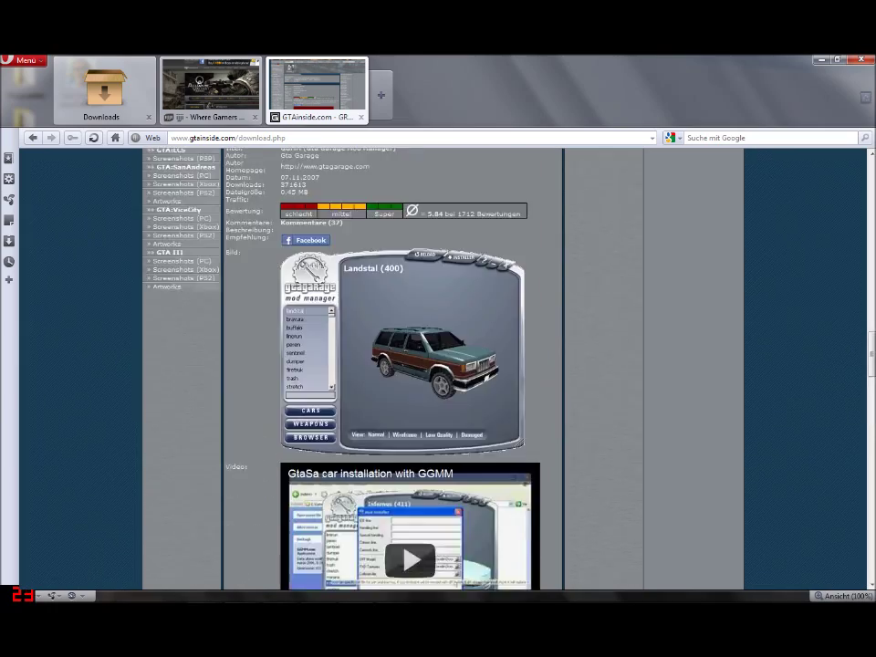
{"action": "scroll", "coordinate": [392, 365], "scroll_direction": "up", "scroll_amount": 10}
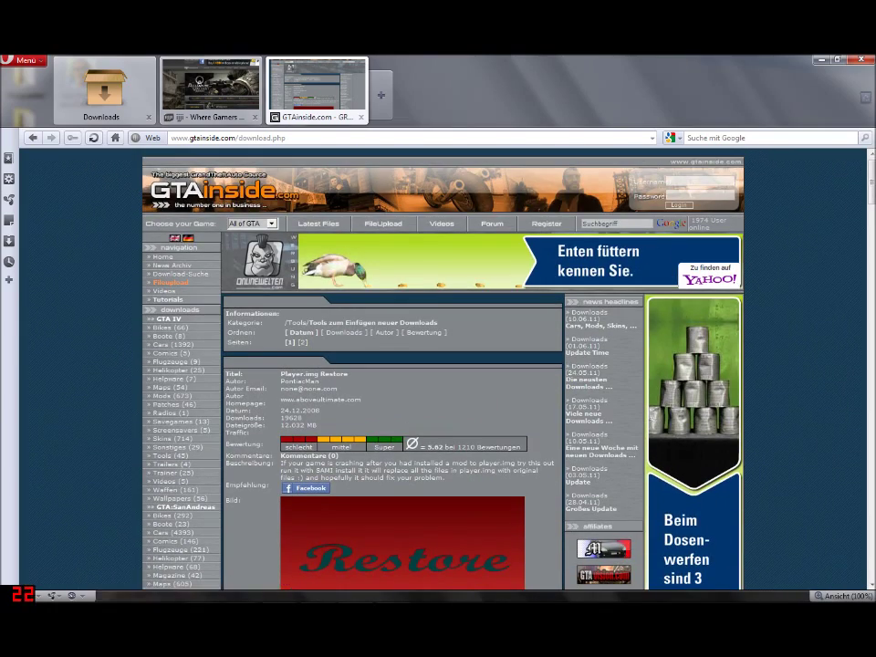
- Open the Scripter of San Andreas Mod Installer from the desktop and open the downloaded Subaru archive in WinRAR
{"action": "key", "text": "ctrl+w"}
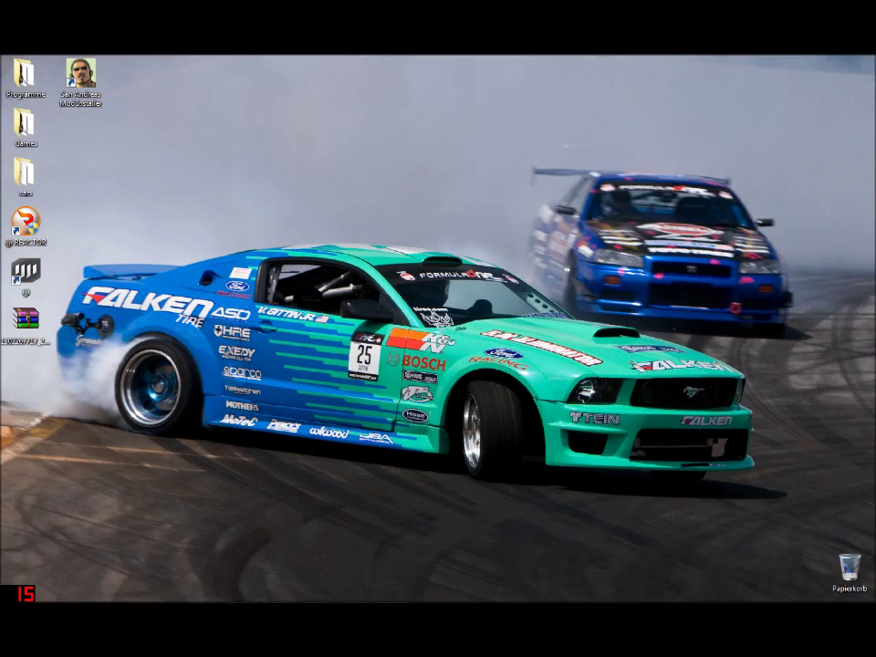
{"action": "double_click", "coordinate": [81, 79]}
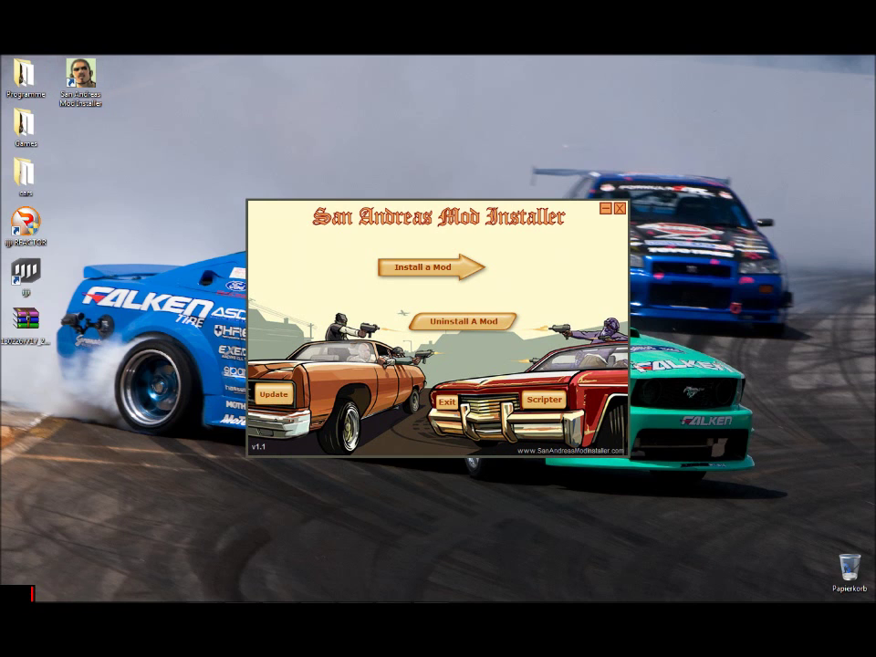
{"action": "left_click", "coordinate": [545, 400]}
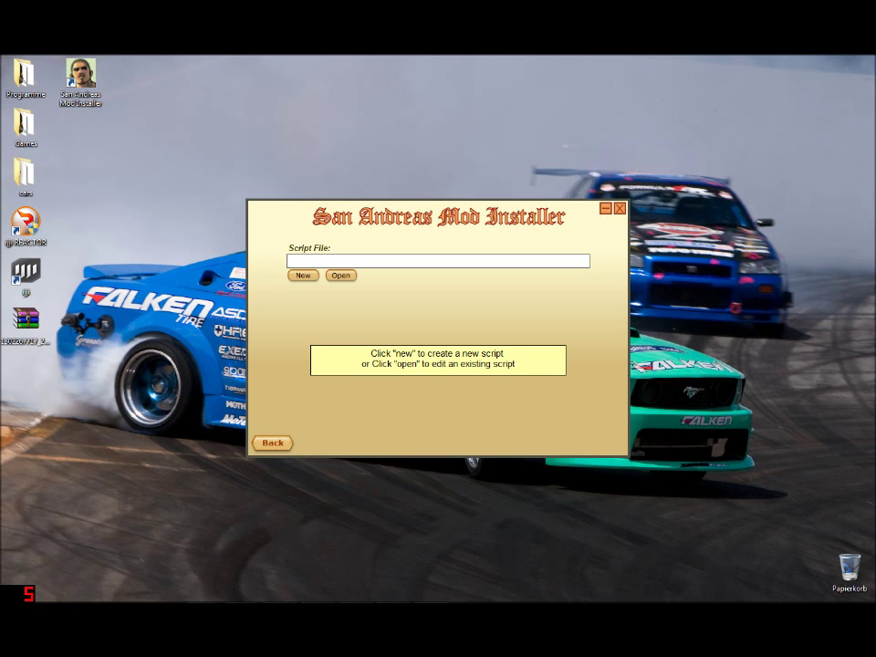
{"action": "double_click", "coordinate": [25, 321]}
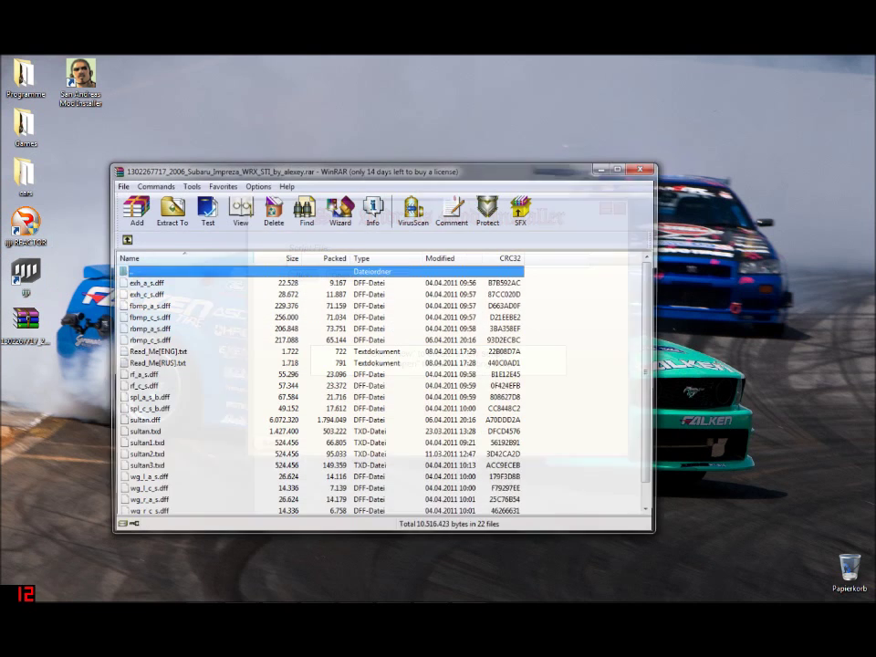
- Examine the files in the Subaru archive and the Dodge Charger 06 script in the cars folder's sultan subfolder
{"action": "double_click", "coordinate": [26, 175]}
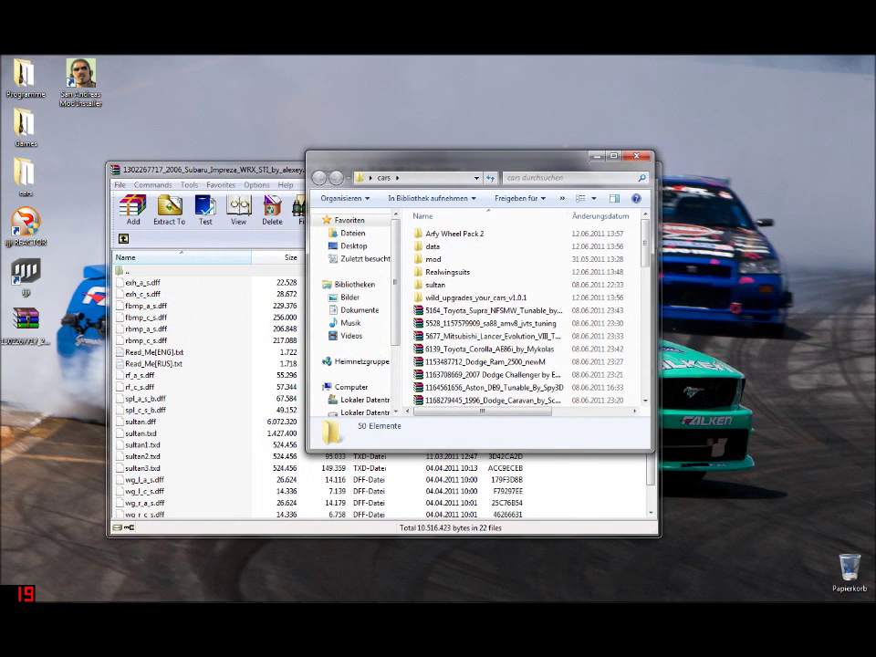
{"action": "left_click", "coordinate": [595, 157]}
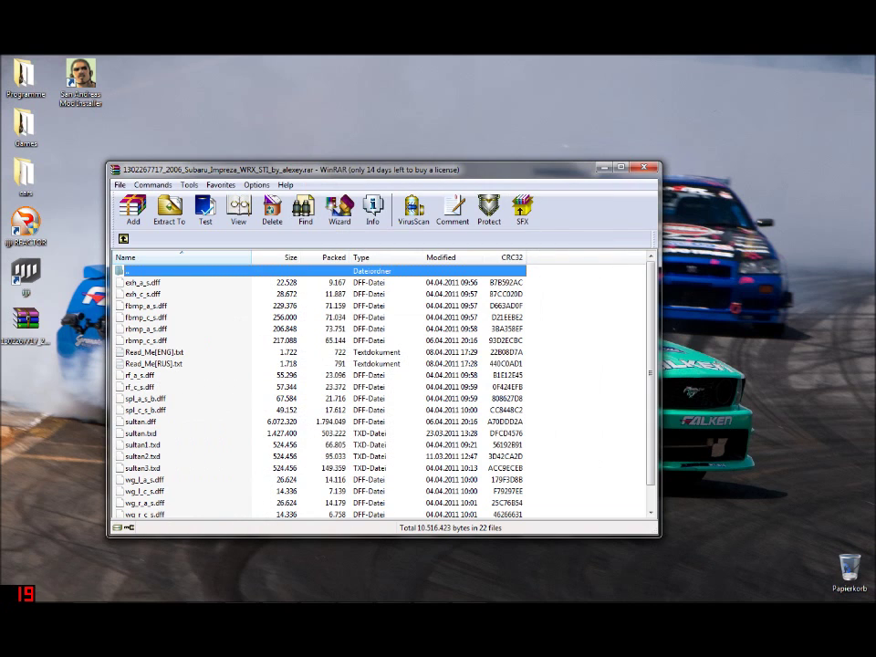
{"action": "scroll", "coordinate": [382, 393], "scroll_direction": "down", "scroll_amount": 1}
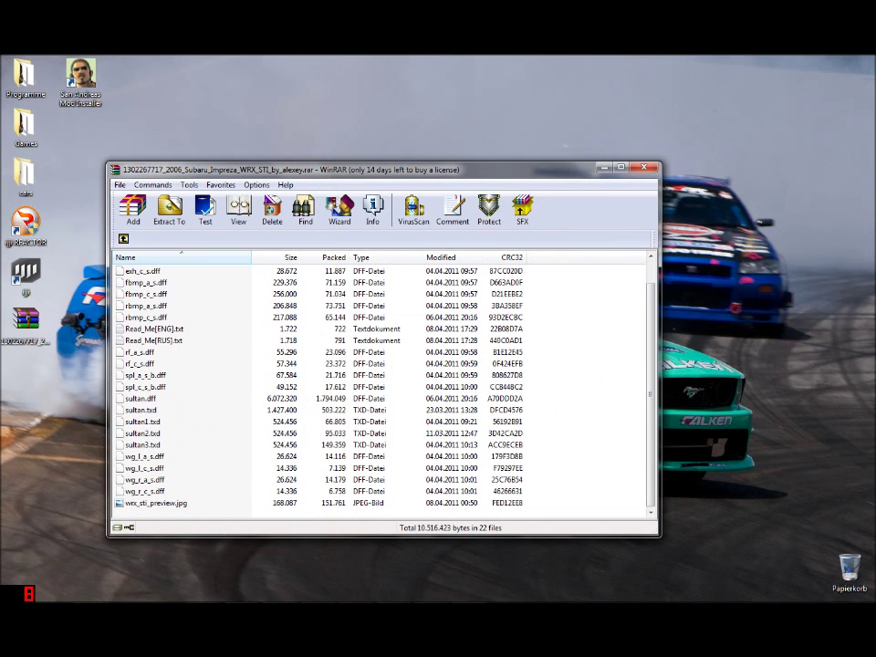
{"action": "key", "text": "Home"}
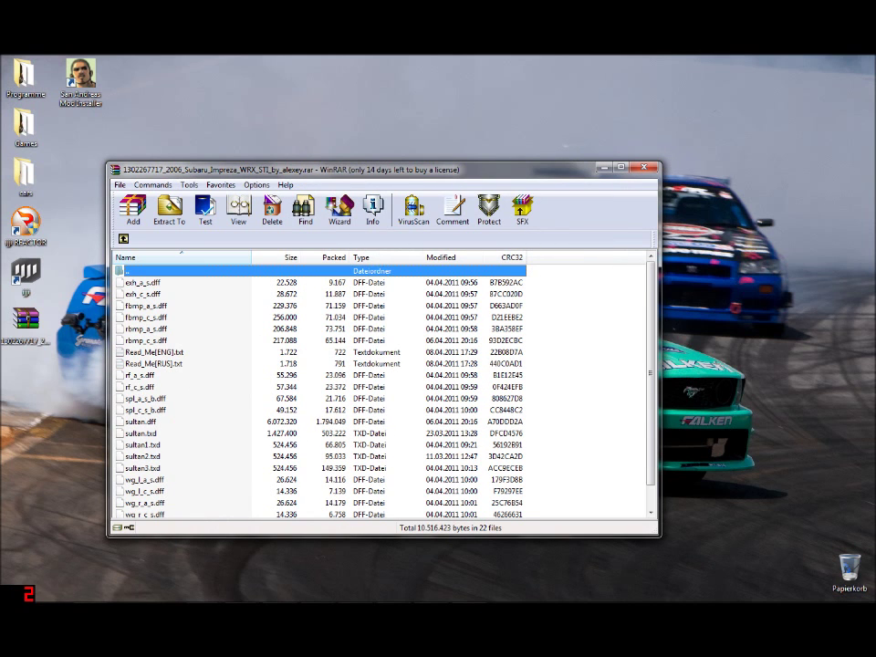
{"action": "double_click", "coordinate": [25, 173]}
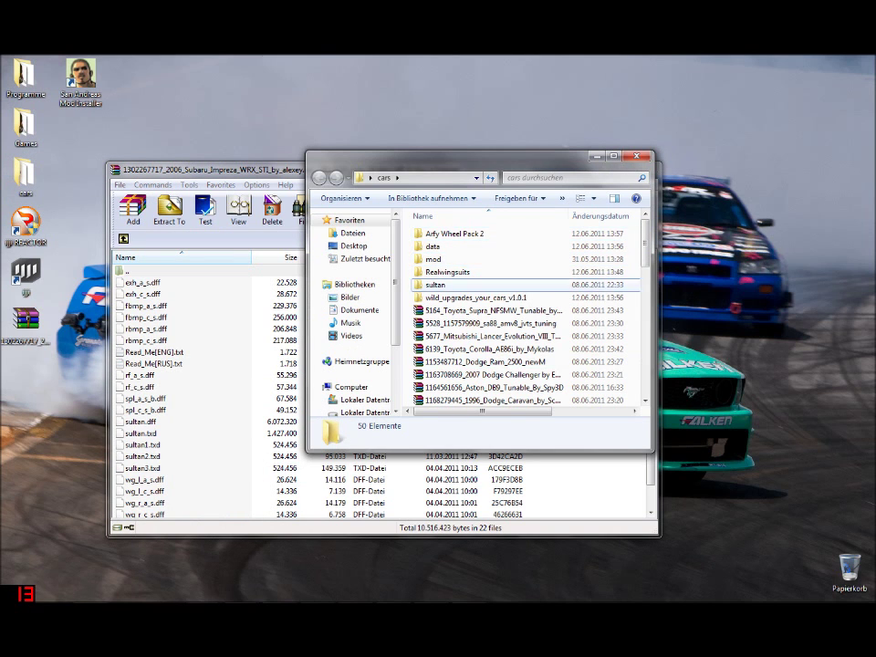
{"action": "double_click", "coordinate": [437, 285]}
{"action": "scroll", "coordinate": [438, 274], "scroll_direction": "down", "scroll_amount": 1}
{"action": "scroll", "coordinate": [438, 273], "scroll_direction": "up", "scroll_amount": 1}
{"action": "left_click", "coordinate": [452, 234]}
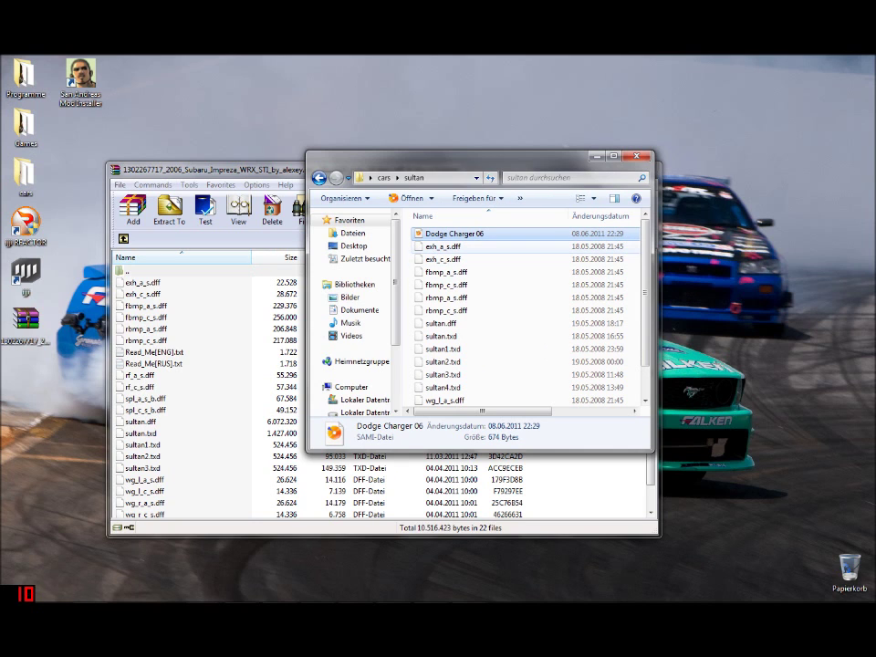
{"action": "double_click", "coordinate": [454, 234]}
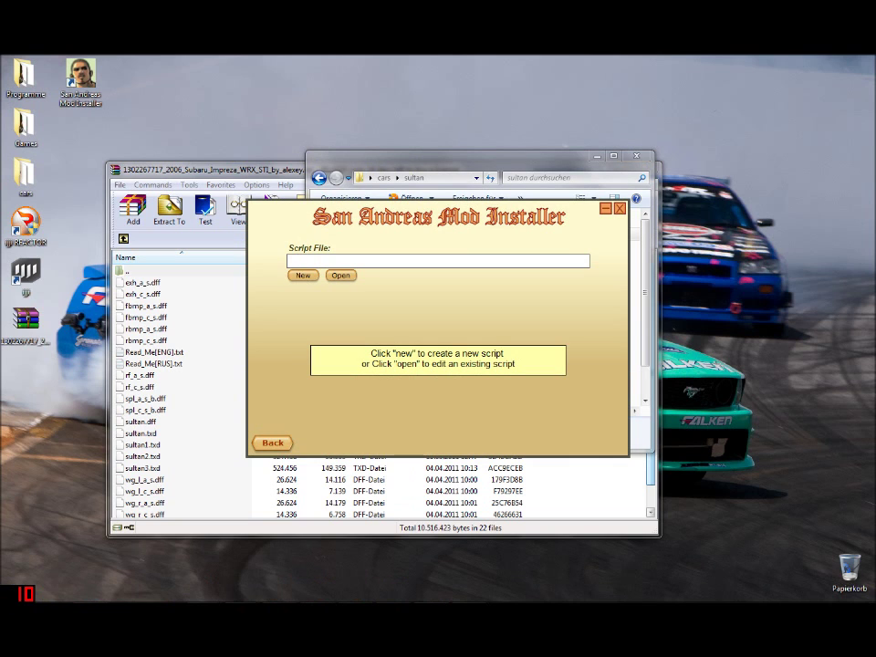
- Start a new script file and, with its save dialog open, create a desktop folder named subaru
{"action": "left_click", "coordinate": [303, 276]}
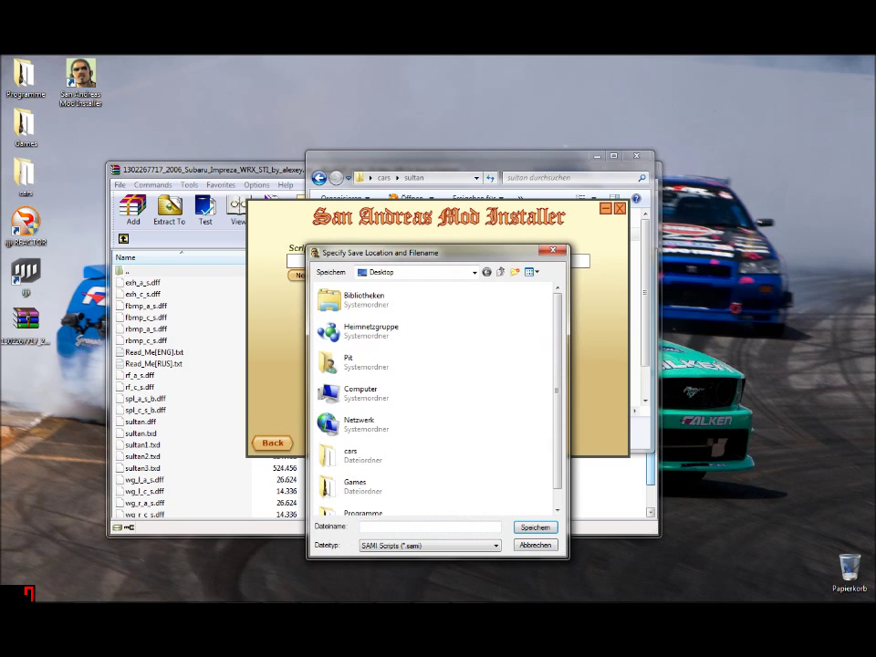
{"action": "left_click", "coordinate": [20, 333]}
{"action": "right_click", "coordinate": [20, 336]}
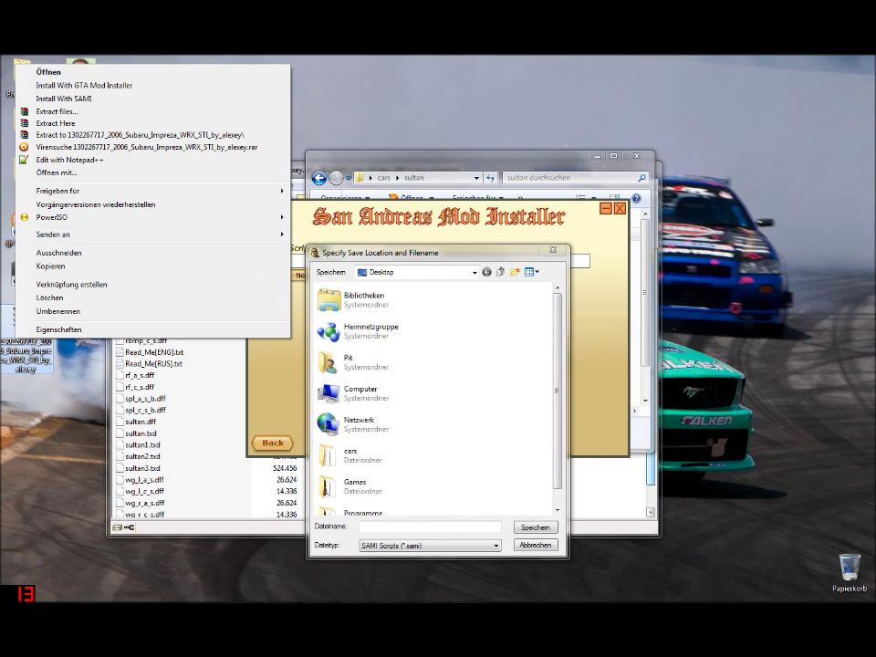
{"action": "mouse_move", "coordinate": [55, 234]}
{"action": "left_click", "coordinate": [47, 315]}
{"action": "right_click", "coordinate": [48, 315]}
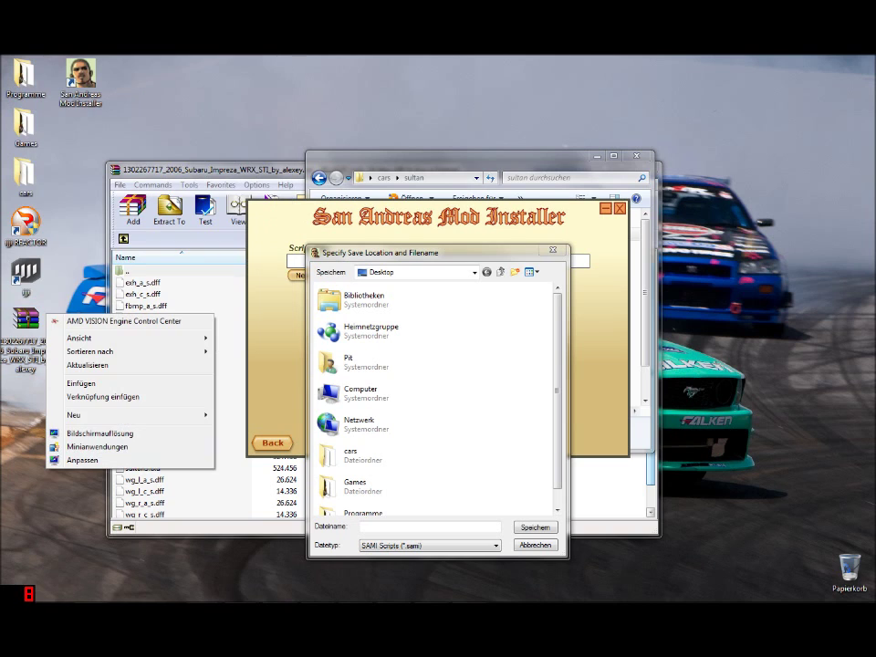
{"action": "mouse_move", "coordinate": [75, 416]}
{"action": "left_click", "coordinate": [244, 415]}
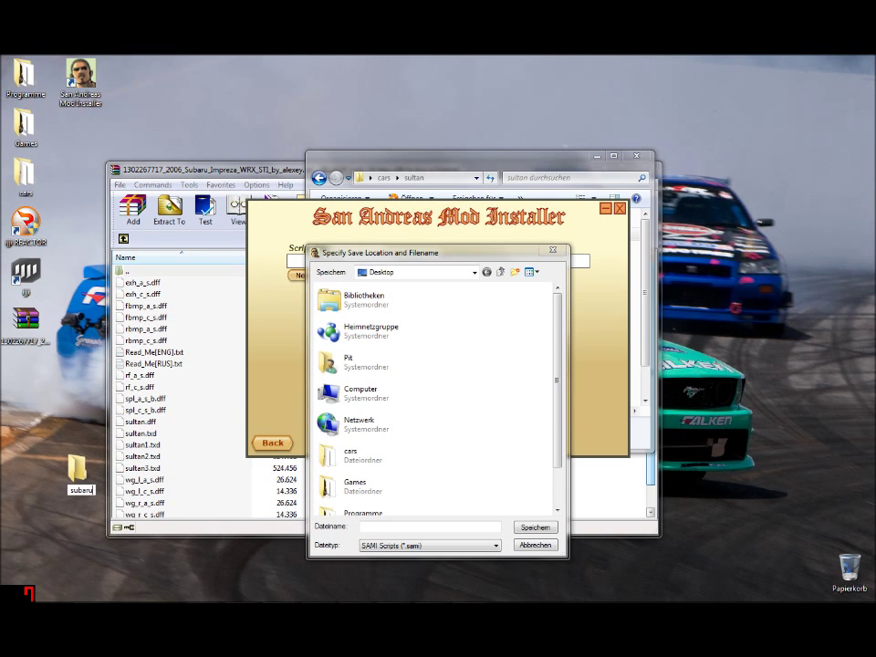
{"action": "key", "text": "Return"}
- Extract all files from the Subaru archive on the desktop into the subaru folder and close that archive window
{"action": "double_click", "coordinate": [25, 321]}
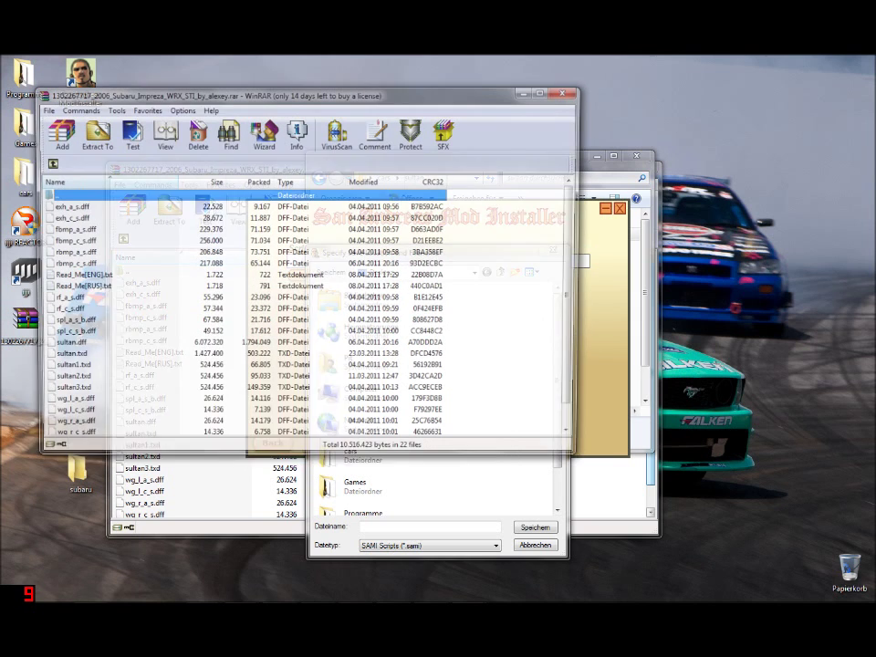
{"action": "key", "text": "ctrl+a"}
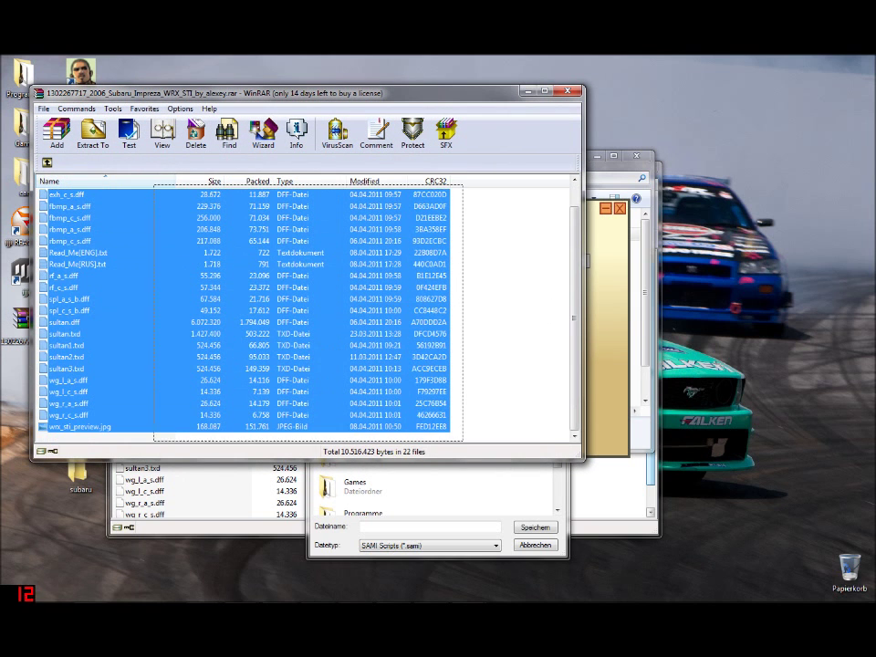
{"action": "left_click_drag", "start_coordinate": [80, 427], "coordinate": [80, 476]}
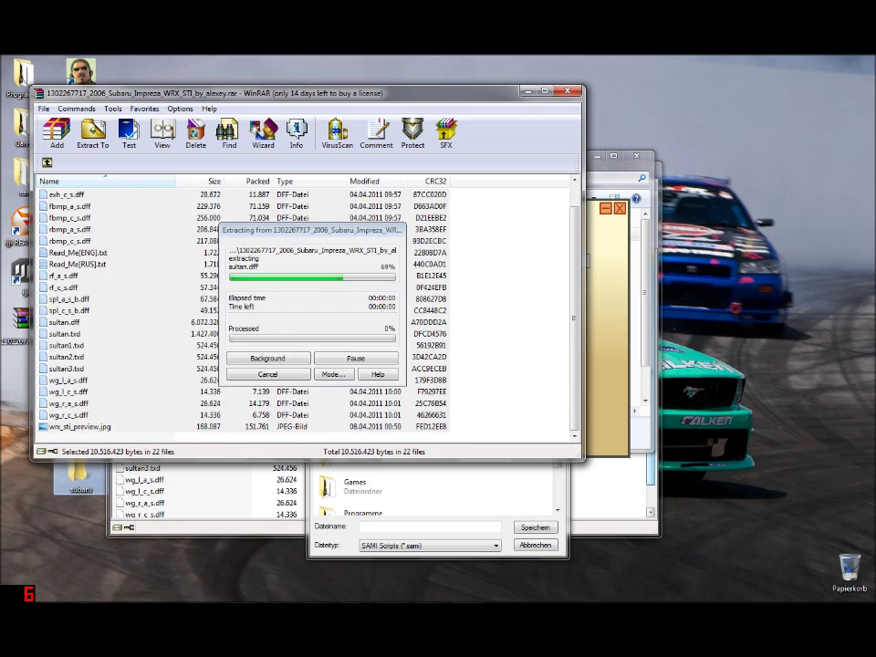
{"action": "left_click", "coordinate": [568, 90]}
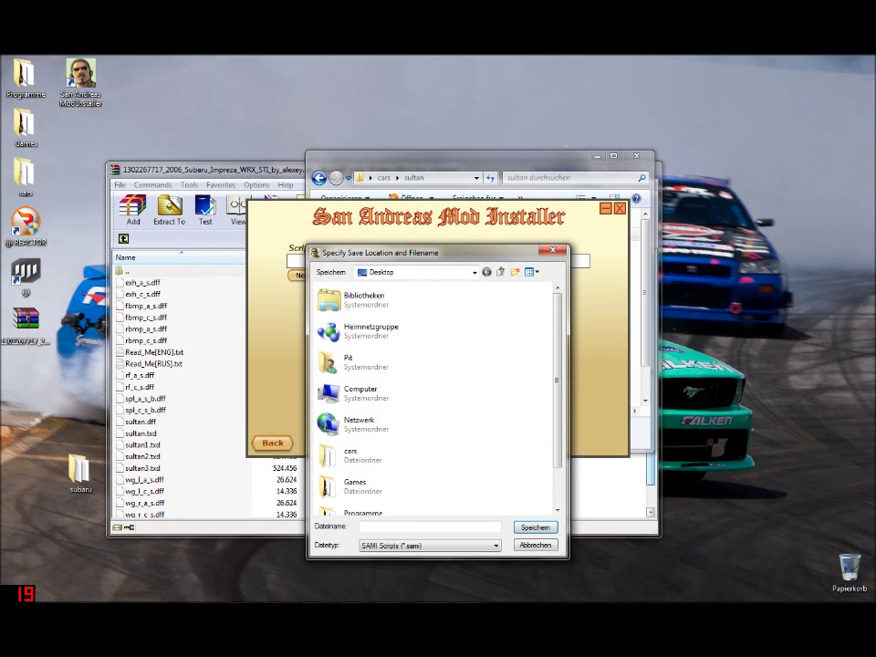
- Place the subaru folder below the archive on the desktop and delete its two Read_Me files and wrx_sti_preview
{"action": "left_click_drag", "start_coordinate": [80, 473], "coordinate": [27, 375]}
{"action": "double_click", "coordinate": [26, 373]}
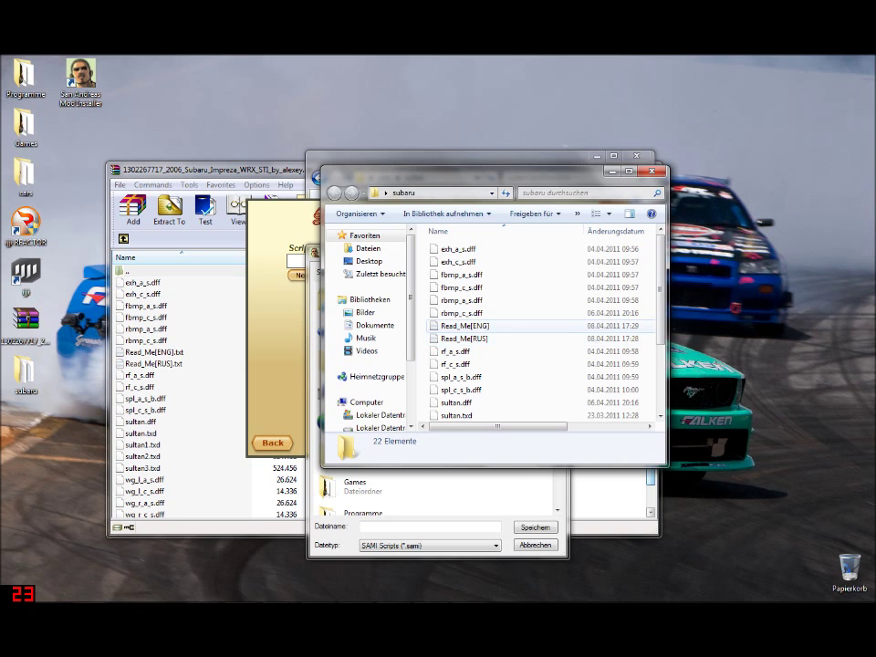
{"action": "left_click", "coordinate": [465, 326]}
{"action": "left_click", "coordinate": [466, 338], "text": "ctrl"}
{"action": "scroll", "coordinate": [467, 391], "scroll_direction": "down", "scroll_amount": 3}
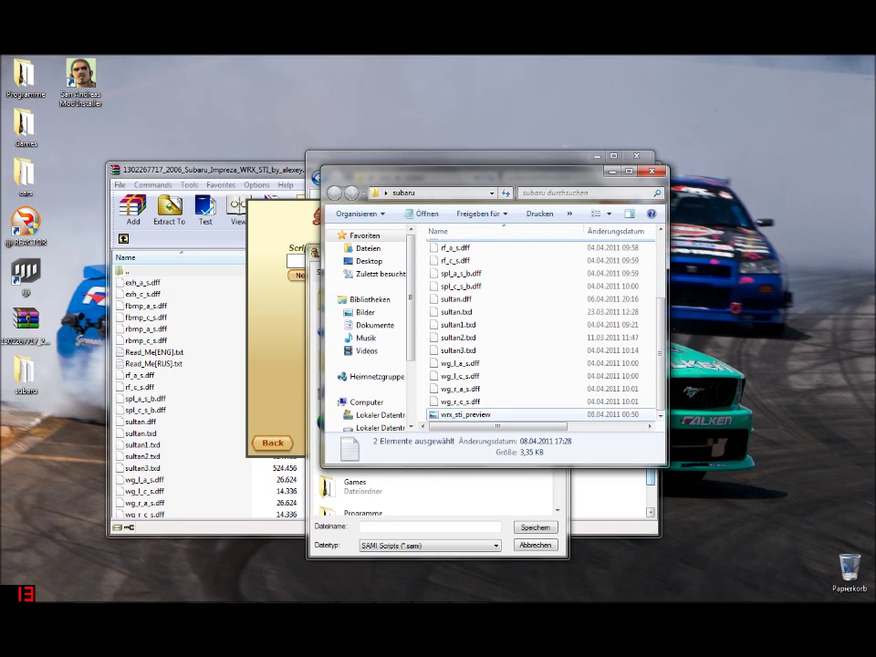
{"action": "key", "text": "Delete"}
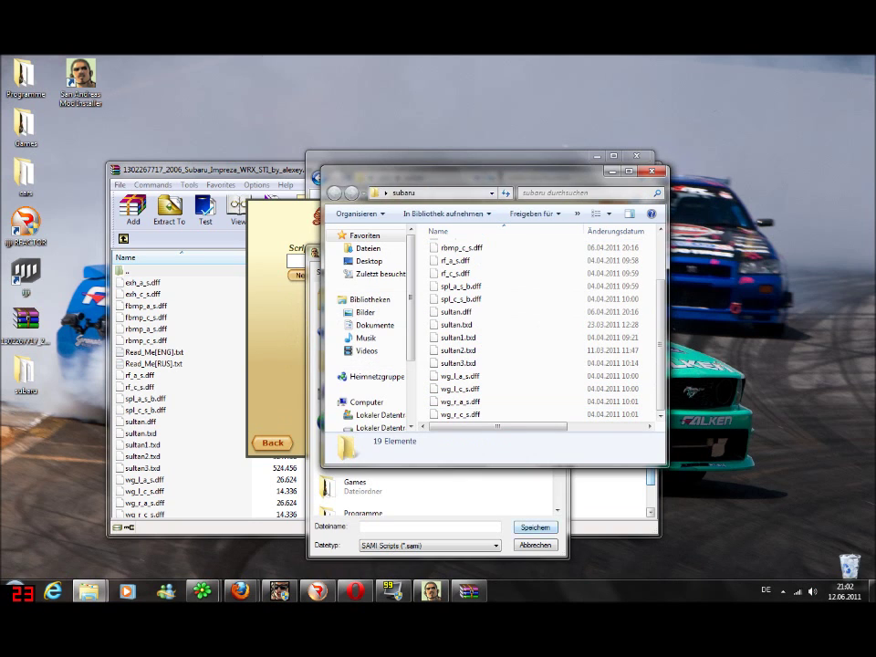
{"action": "scroll", "coordinate": [493, 302], "scroll_direction": "up", "scroll_amount": 2}
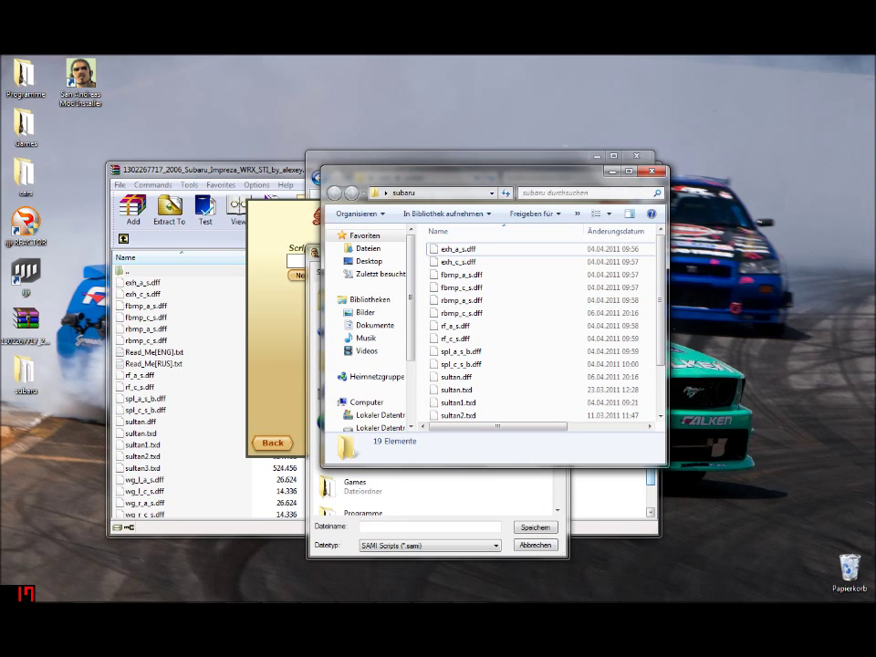
{"action": "scroll", "coordinate": [511, 286], "scroll_direction": "down", "scroll_amount": 2}
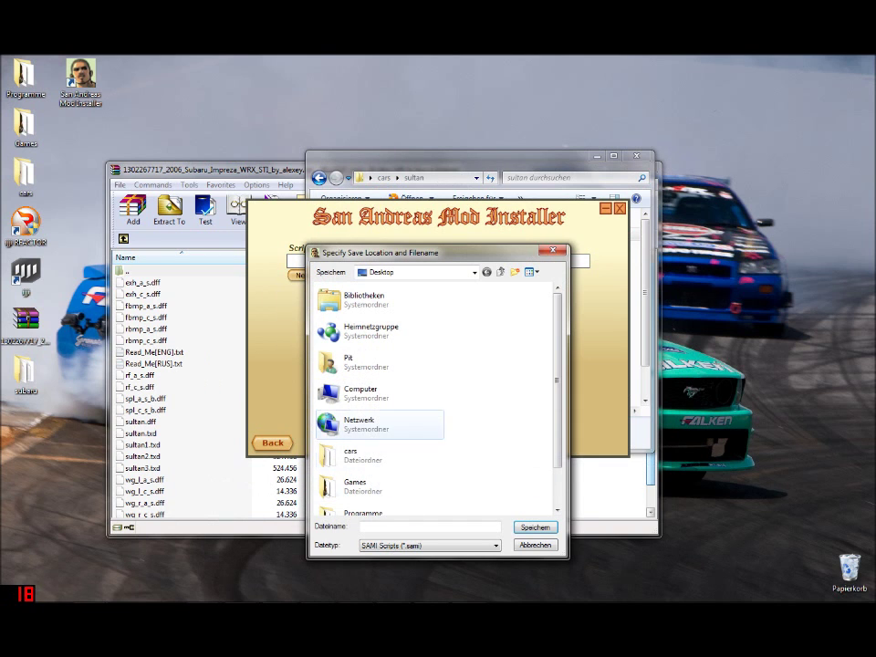
- Save the new script under the name Subaru in the desktop's subaru folder
{"action": "scroll", "coordinate": [435, 401], "scroll_direction": "down", "scroll_amount": 3}
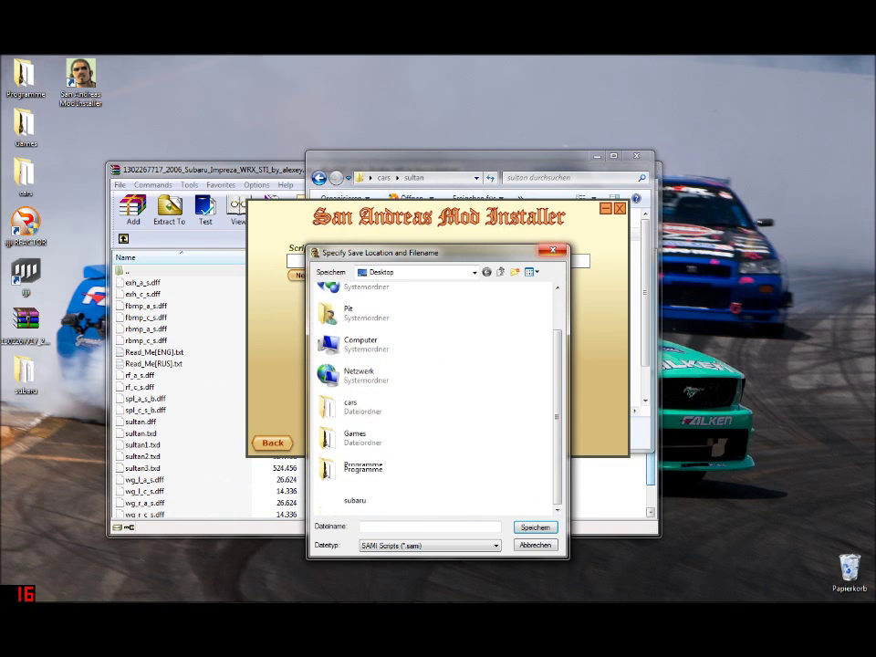
{"action": "double_click", "coordinate": [360, 504]}
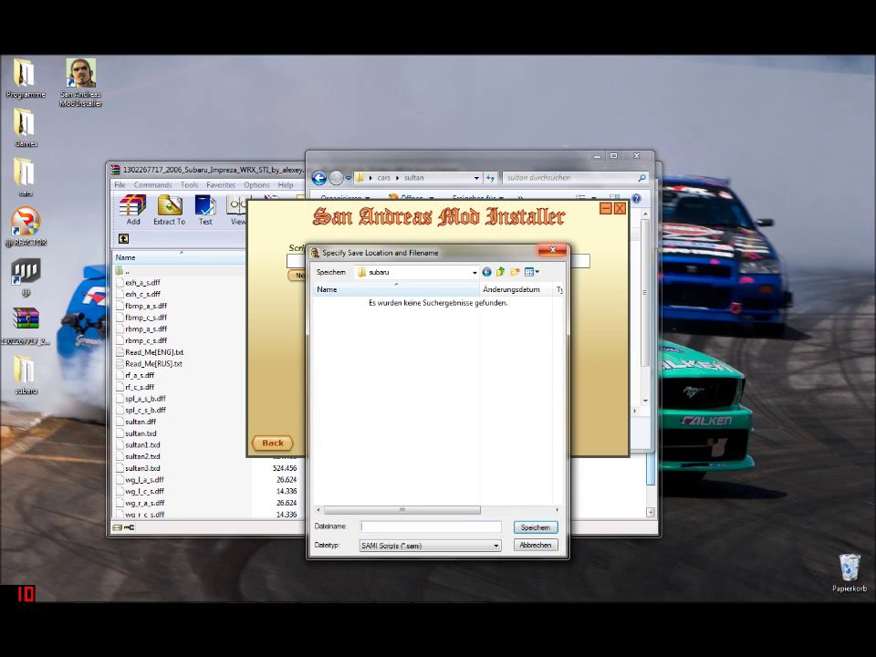
{"action": "type", "text": "Suba"}
{"action": "key", "text": "BackSpace"}
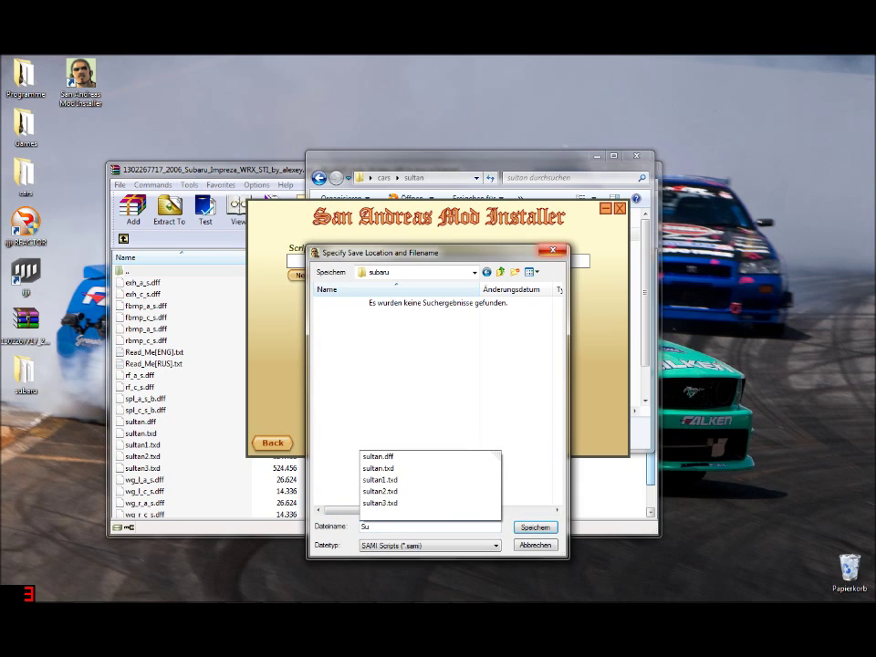
{"action": "type", "text": "baru"}
{"action": "key", "text": "Return"}
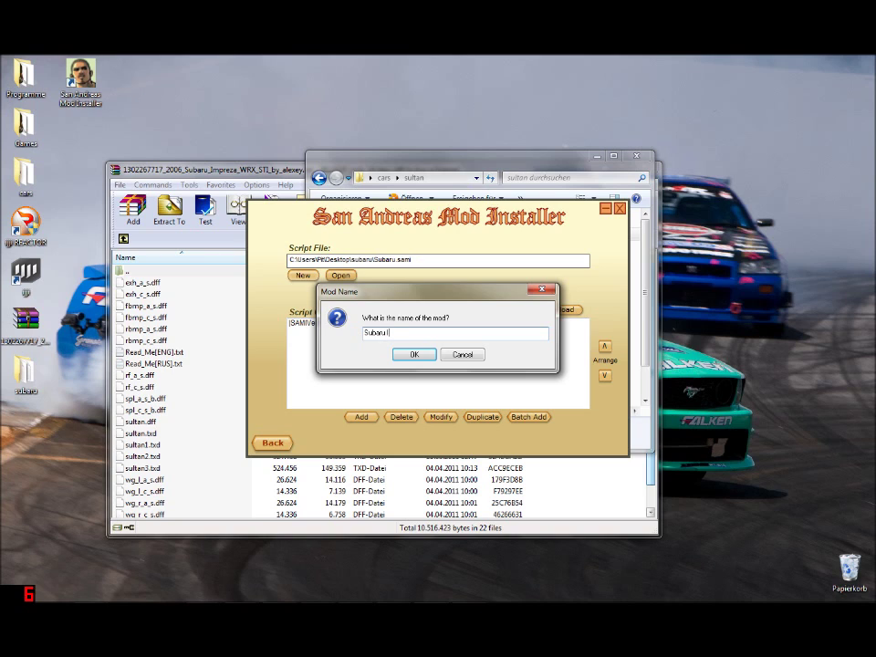
- Name the mod "Subaru Impreza WRX sti" and leave its description empty
{"action": "type", "text": "WRX sti"}
{"action": "key", "text": "Return"}
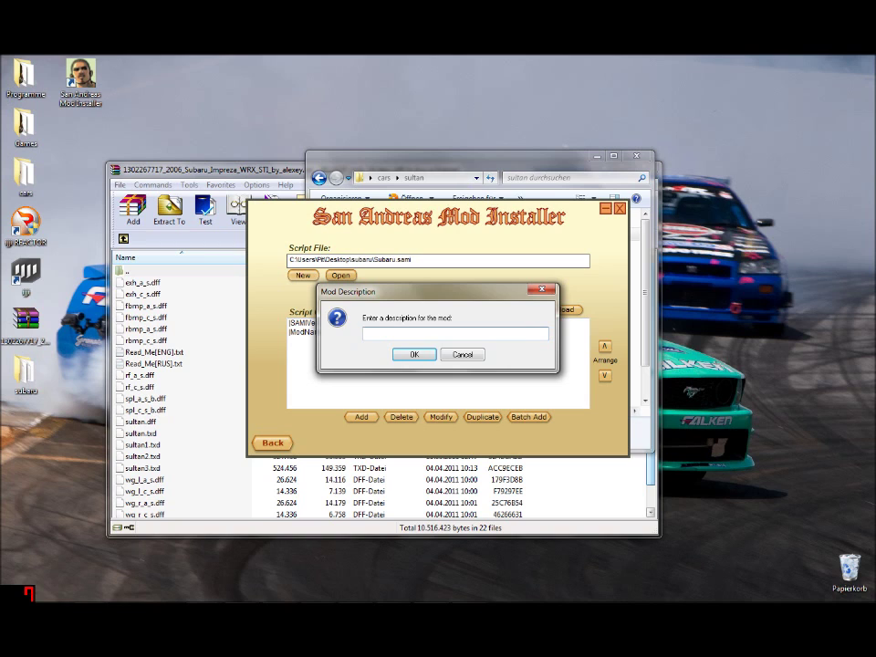
{"action": "key", "text": "Return"}
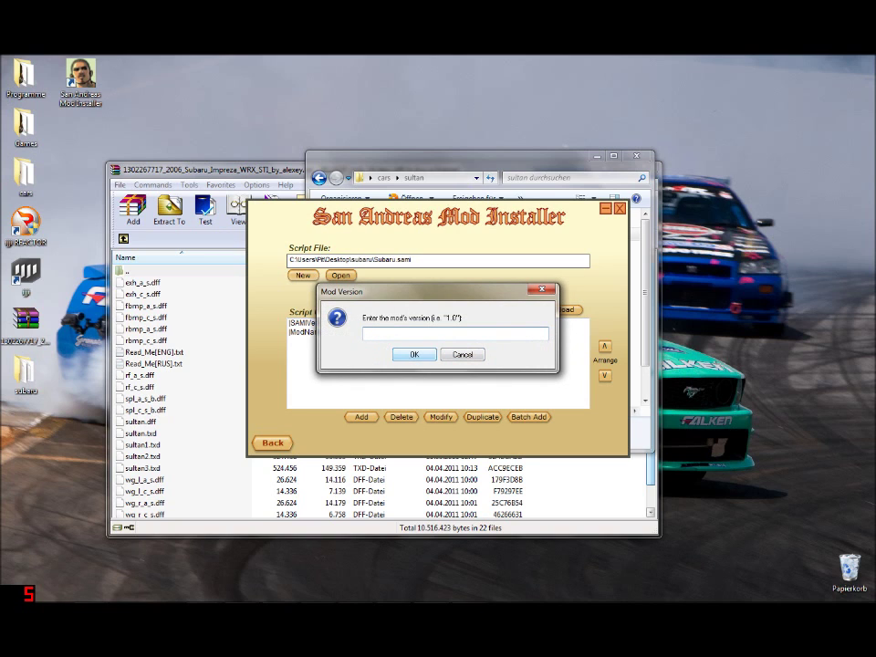
- Close the remaining WinRAR window and skip the mod's version, creator, e-mail address and extra info entries
{"action": "left_click", "coordinate": [233, 170]}
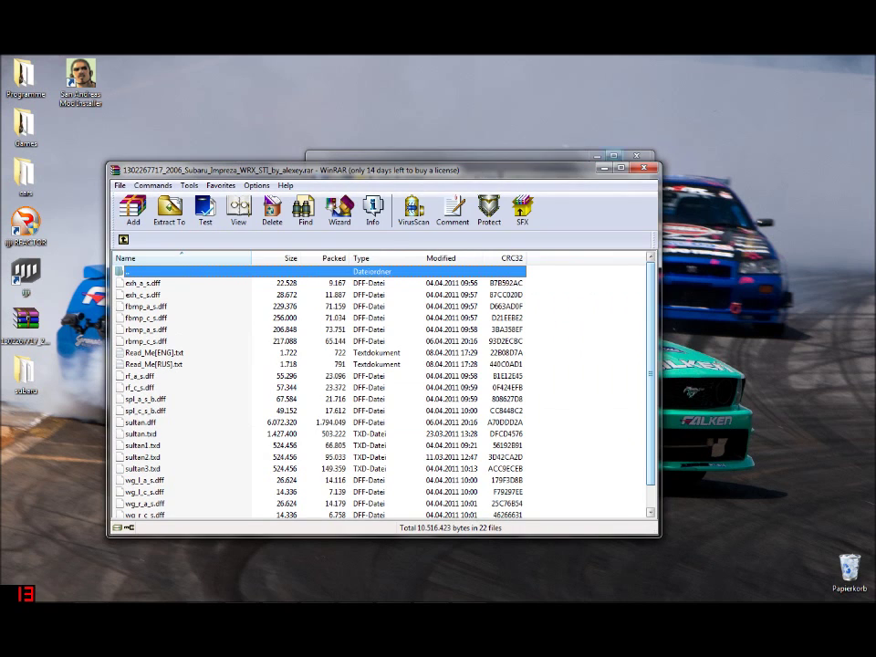
{"action": "left_click", "coordinate": [643, 167]}
{"action": "key", "text": "Return"}
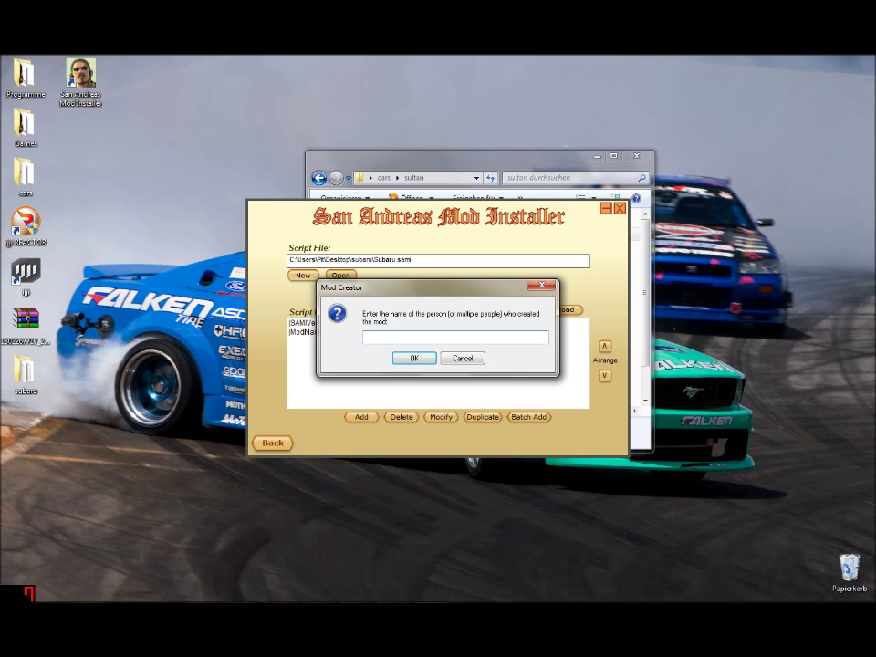
{"action": "left_click", "coordinate": [463, 359]}
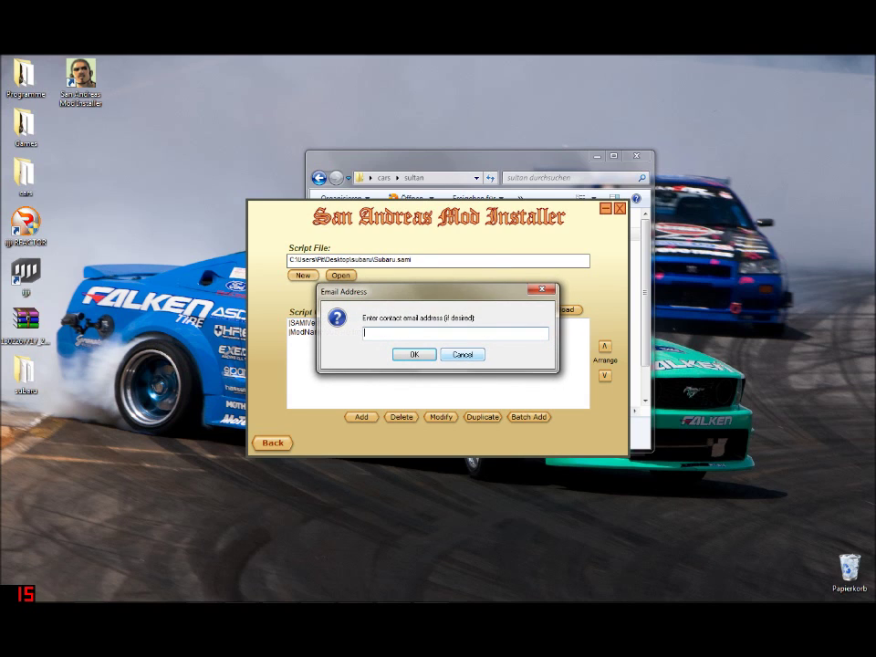
{"action": "key", "text": "Return"}
{"action": "key", "text": "Return"}
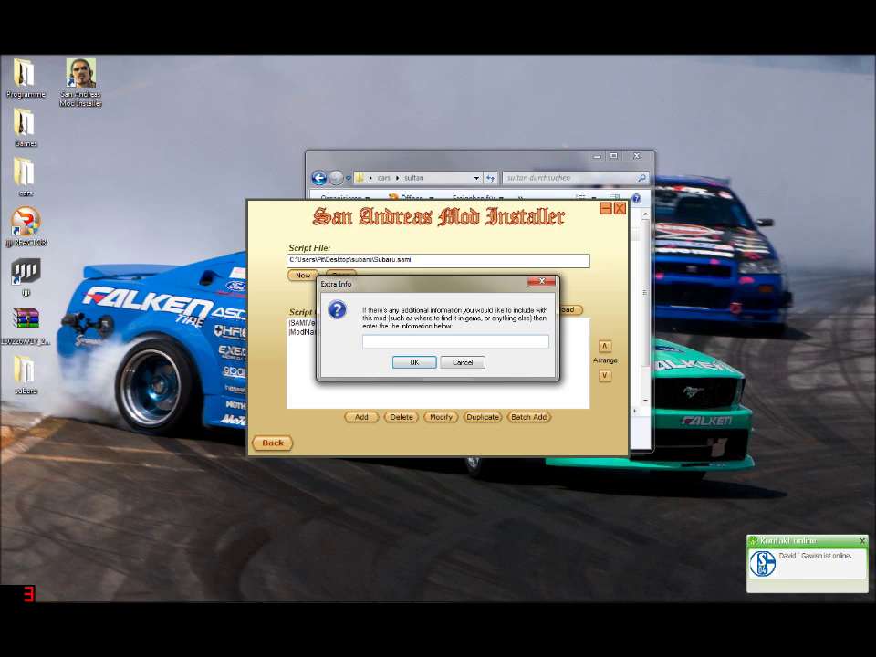
{"action": "left_click", "coordinate": [463, 362]}
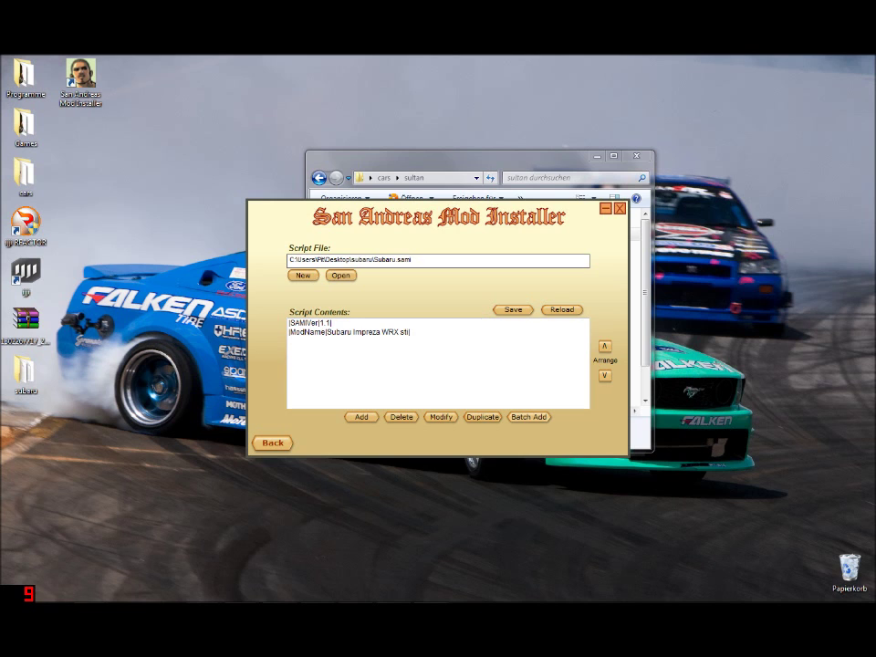
- Batch-create ImgAdd commands in the script for all of the mod's dff and txd files in the desktop's subaru folder
{"action": "left_click", "coordinate": [530, 418]}
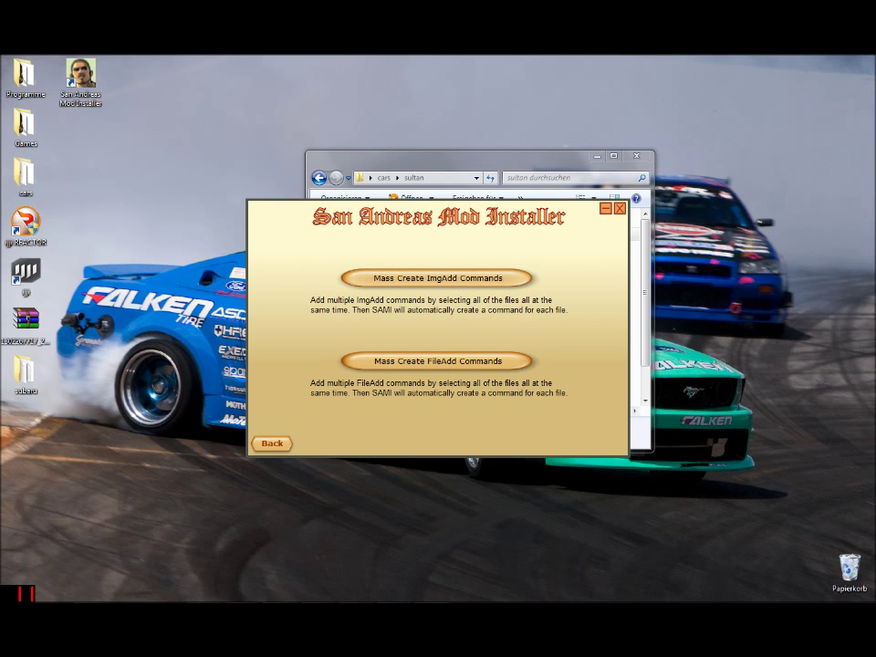
{"action": "left_click", "coordinate": [438, 278]}
{"action": "left_click", "coordinate": [415, 386]}
{"action": "left_click", "coordinate": [415, 424]}
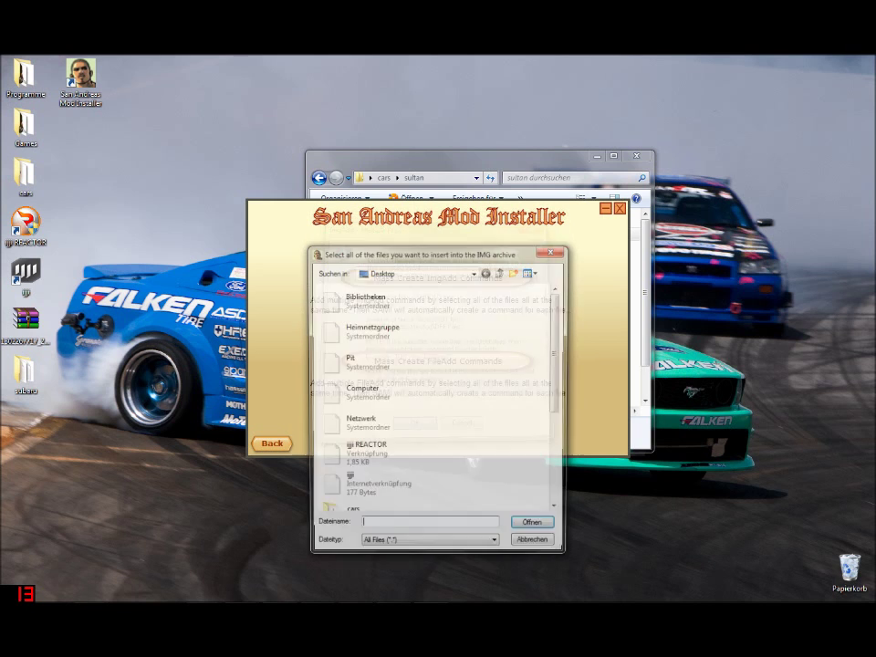
{"action": "scroll", "coordinate": [379, 439], "scroll_direction": "down", "scroll_amount": 5}
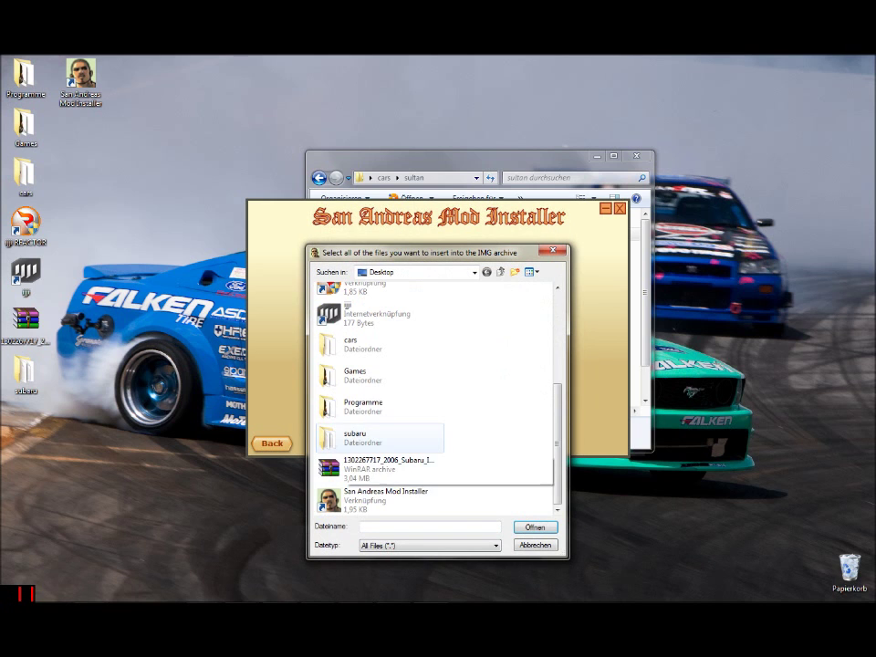
{"action": "double_click", "coordinate": [379, 438]}
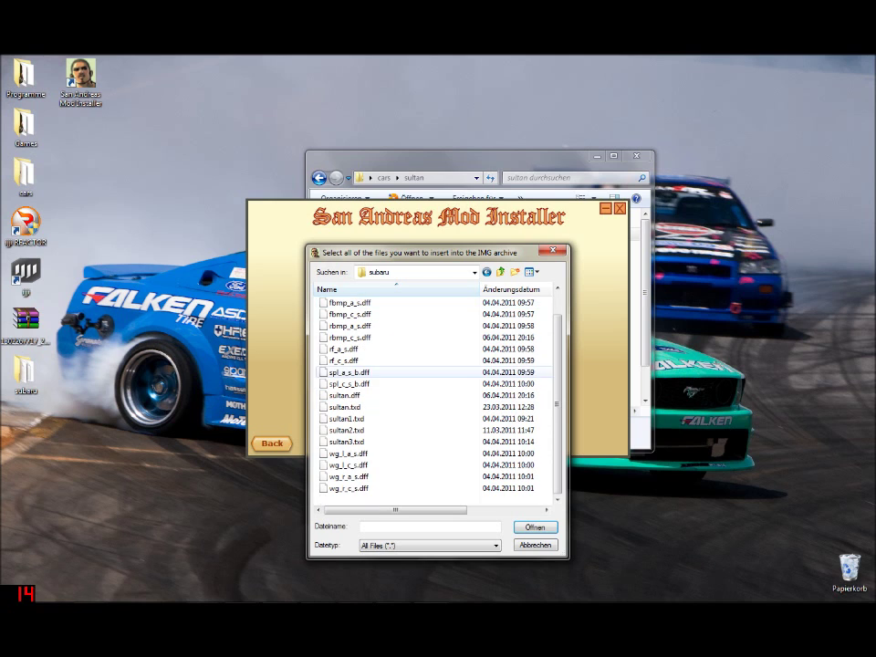
{"action": "left_click_drag", "start_coordinate": [542, 498], "coordinate": [323, 293]}
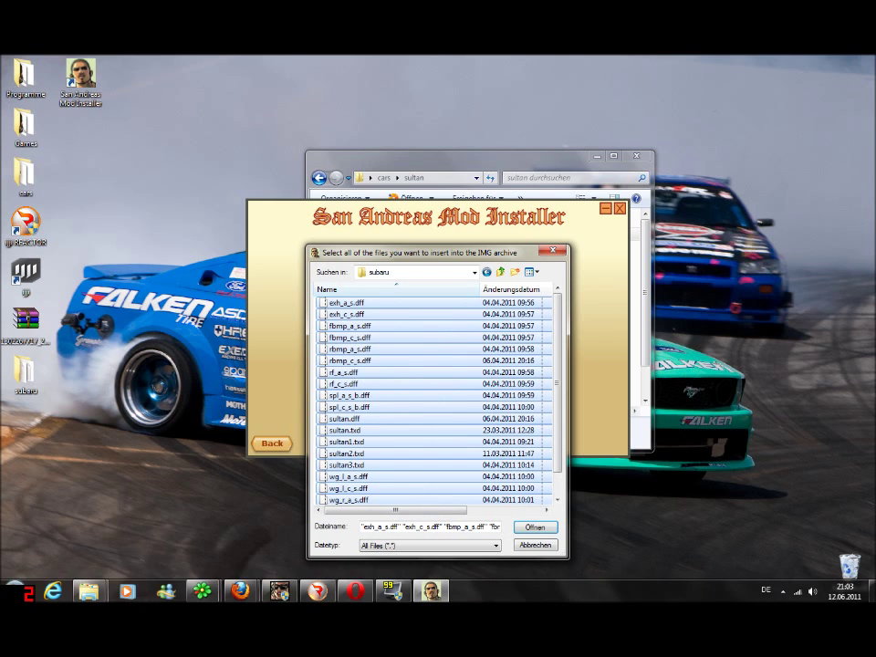
{"action": "left_click_drag", "start_coordinate": [557, 384], "coordinate": [558, 411]}
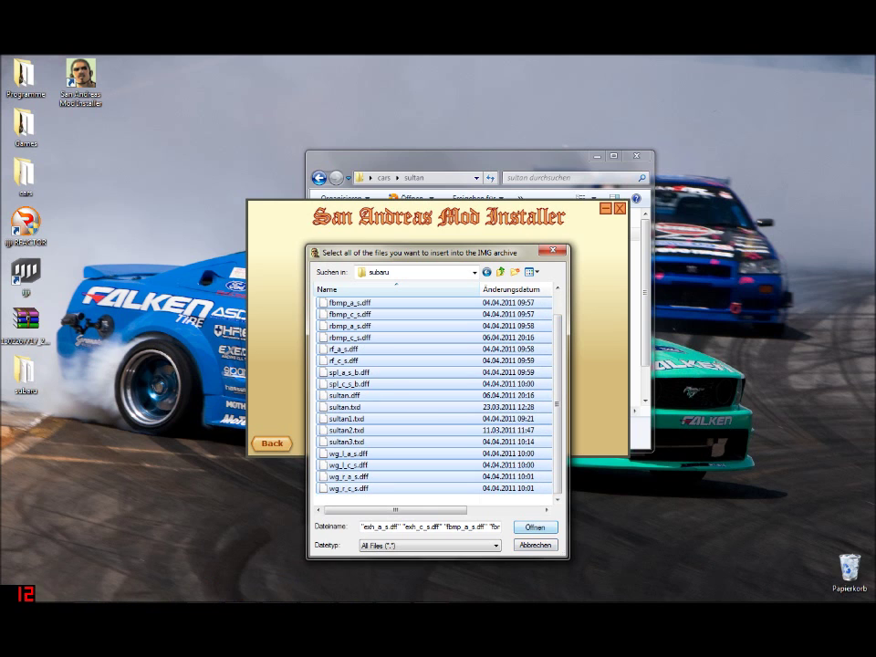
{"action": "left_click", "coordinate": [536, 528]}
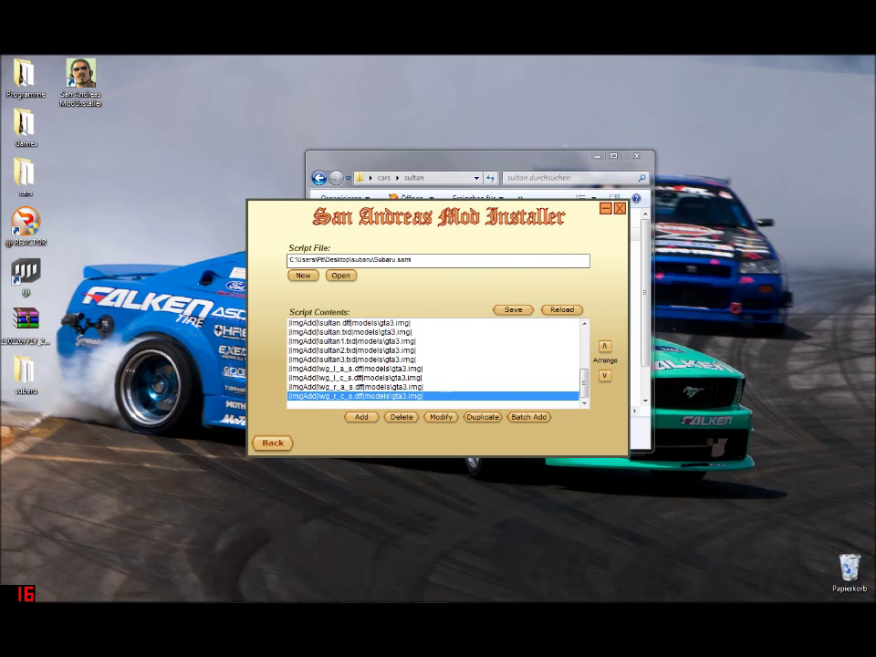
- Save the completed Subaru script and close the mod installer and the sultan folder window
{"action": "left_click_drag", "start_coordinate": [585, 384], "coordinate": [584, 343]}
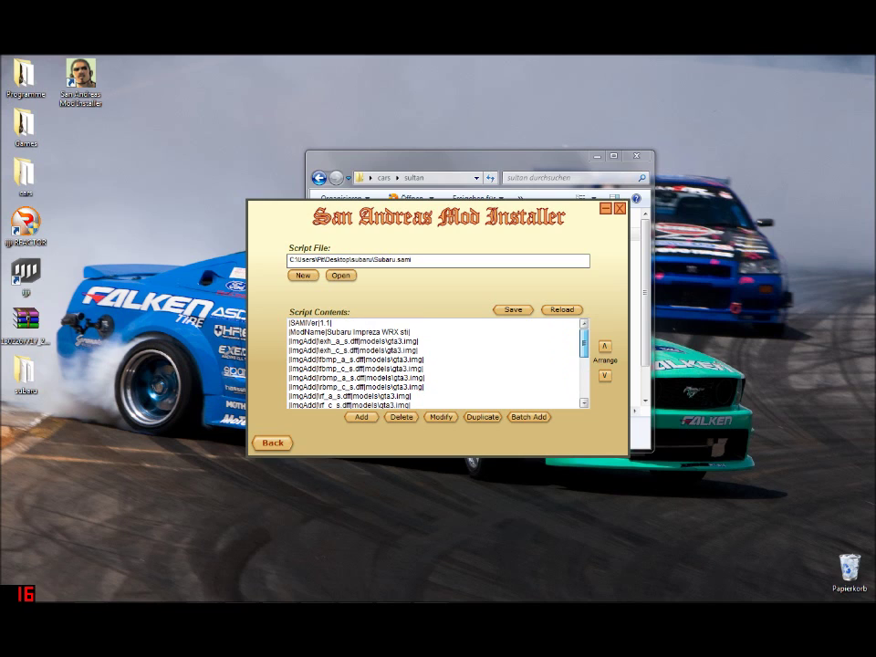
{"action": "scroll", "coordinate": [437, 363], "scroll_direction": "down", "scroll_amount": 10}
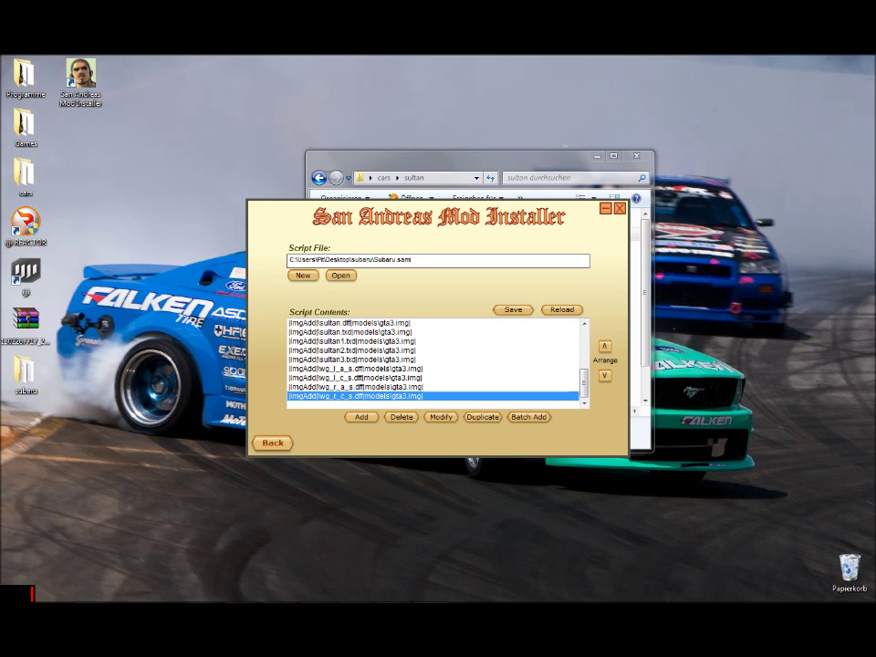
{"action": "left_click", "coordinate": [513, 310]}
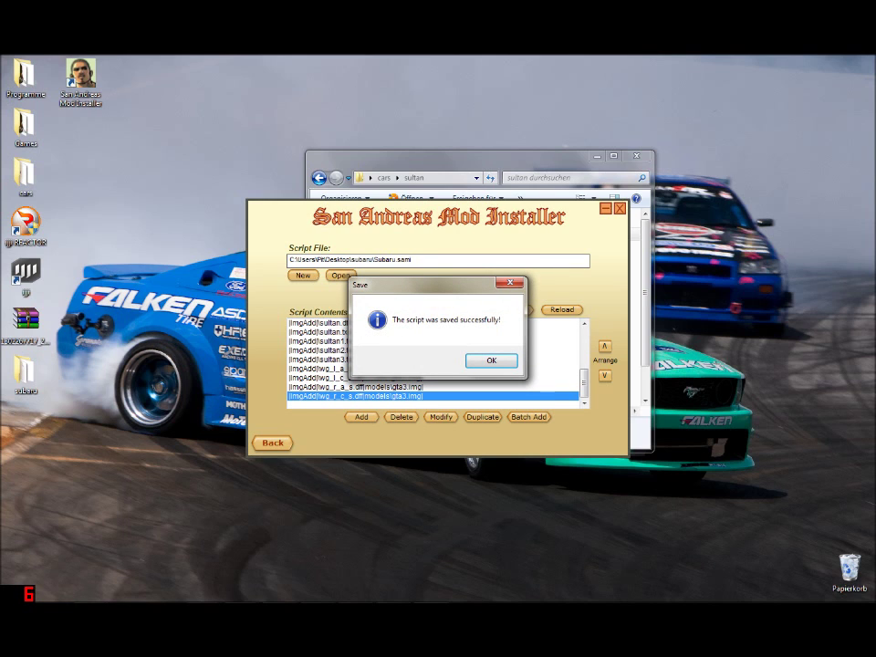
{"action": "key", "text": "Return"}
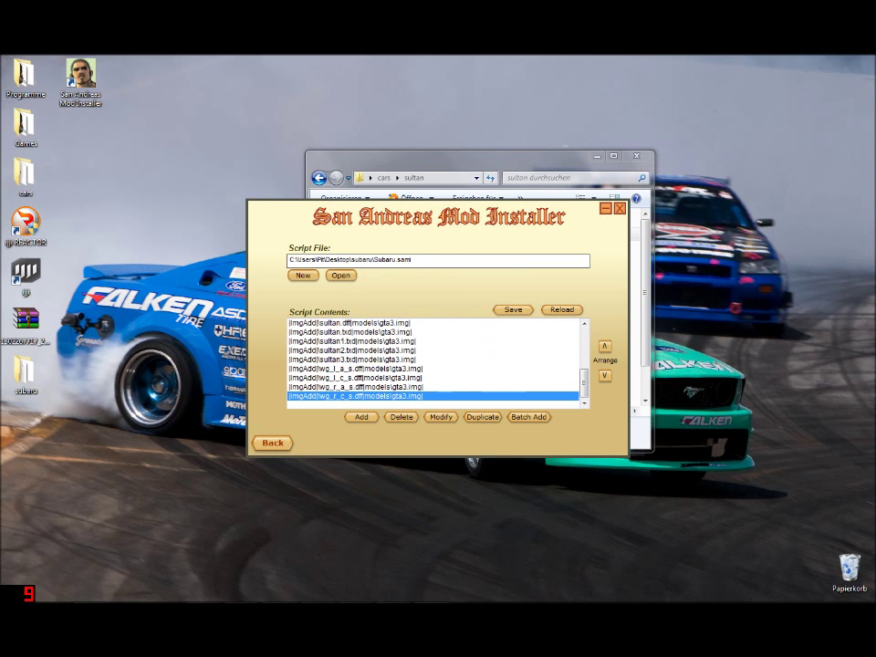
{"action": "left_click", "coordinate": [620, 209]}
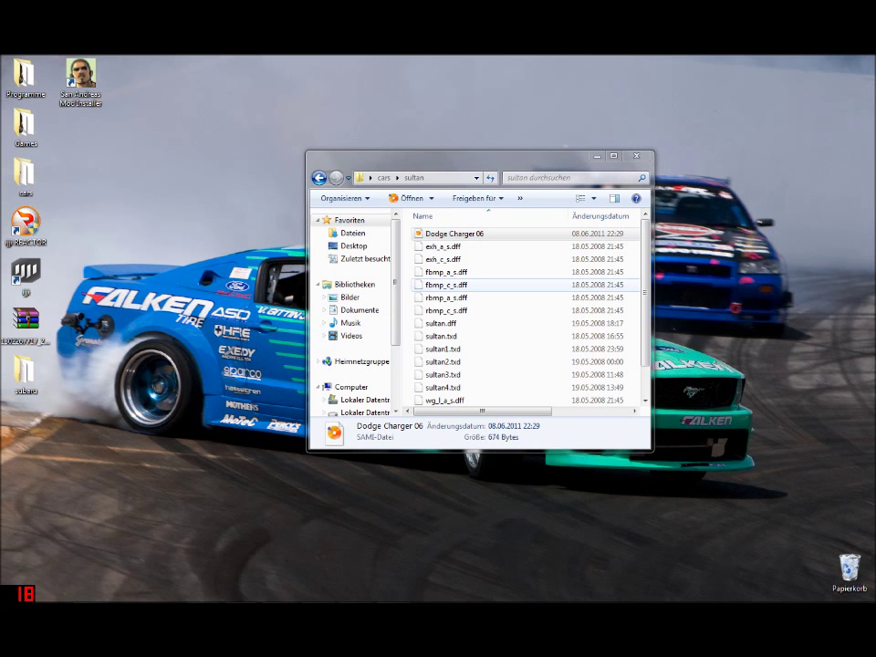
{"action": "left_click", "coordinate": [637, 155]}
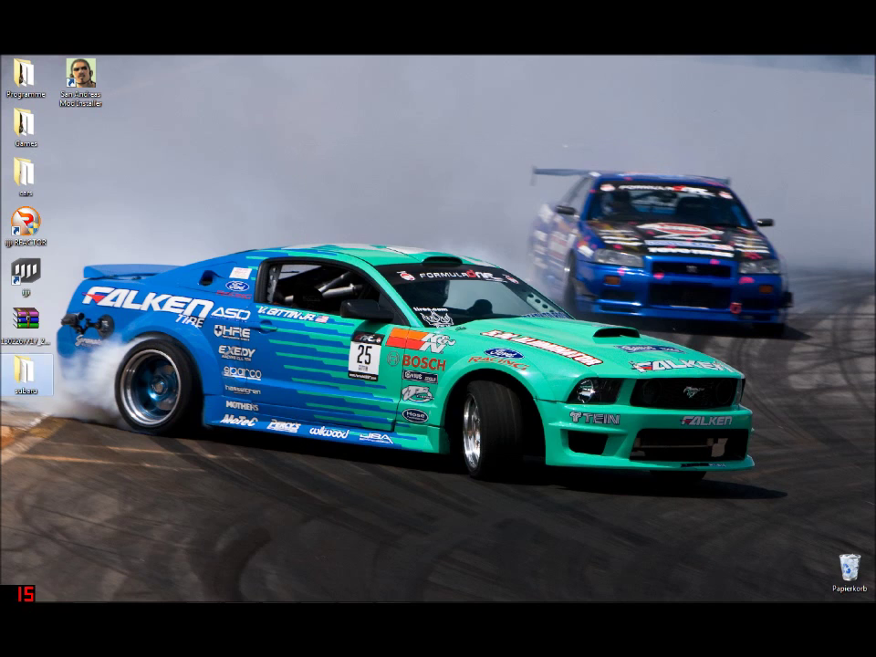
- Run the Subaru script from the desktop's subaru folder to install the mod, and close the installer and the folder
{"action": "double_click", "coordinate": [24, 375]}
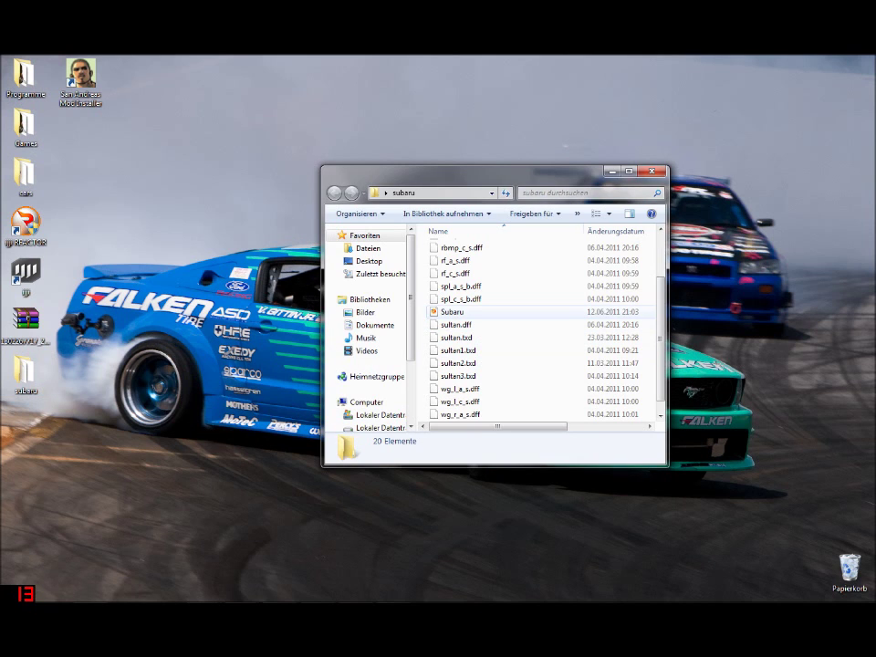
{"action": "left_click", "coordinate": [454, 312]}
{"action": "double_click", "coordinate": [454, 312]}
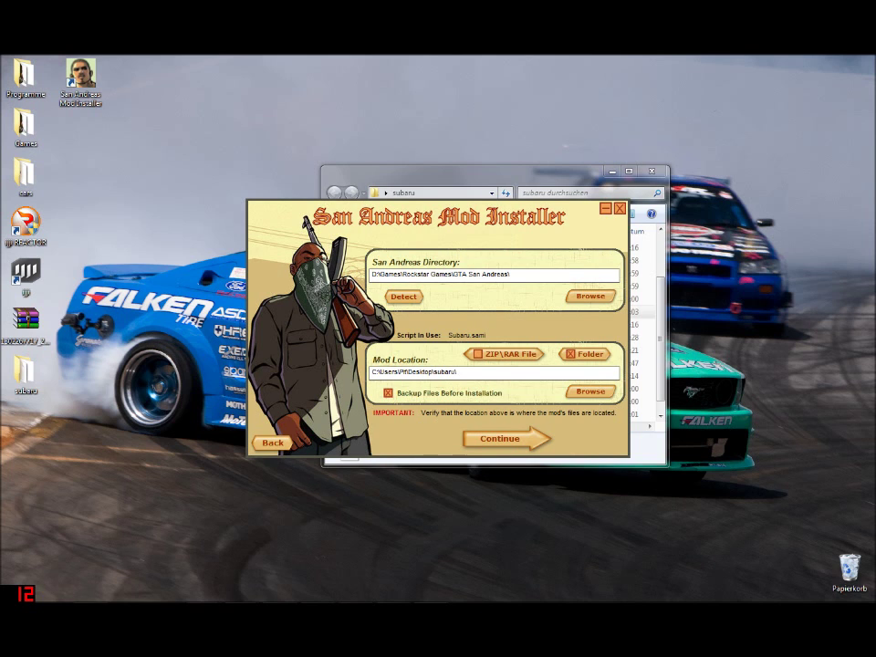
{"action": "left_click", "coordinate": [502, 440]}
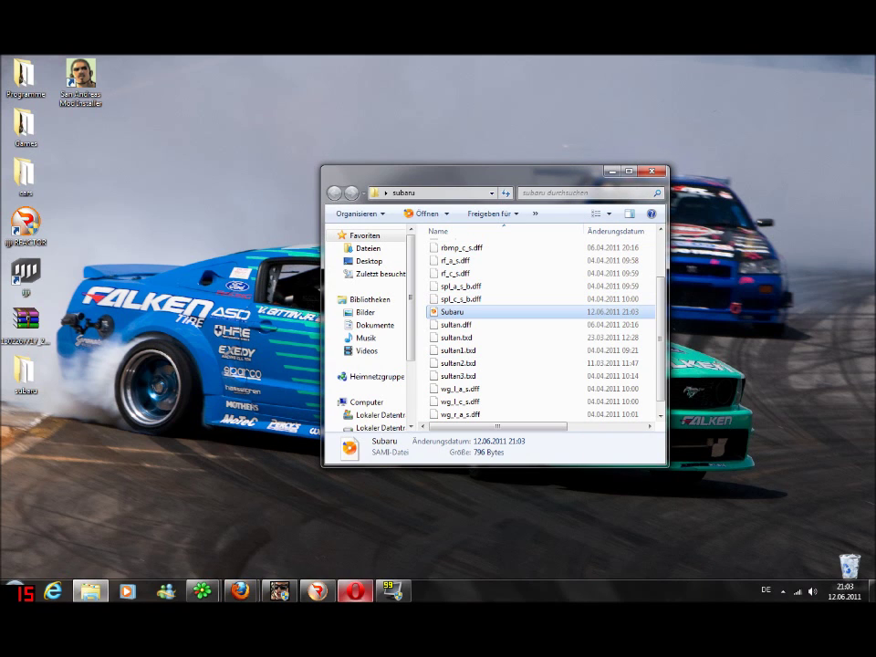
{"action": "double_click", "coordinate": [453, 313]}
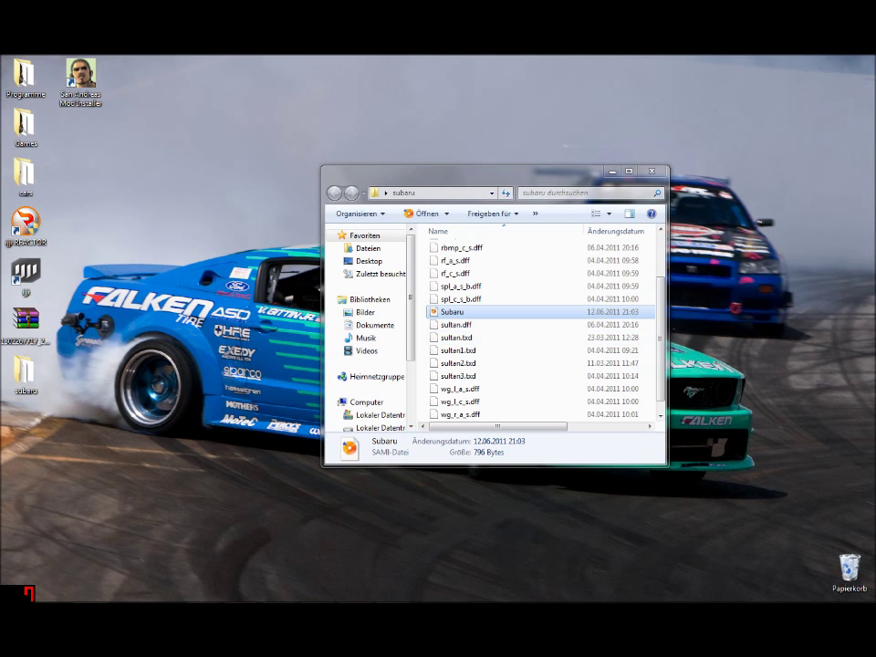
{"action": "key", "text": "Return"}
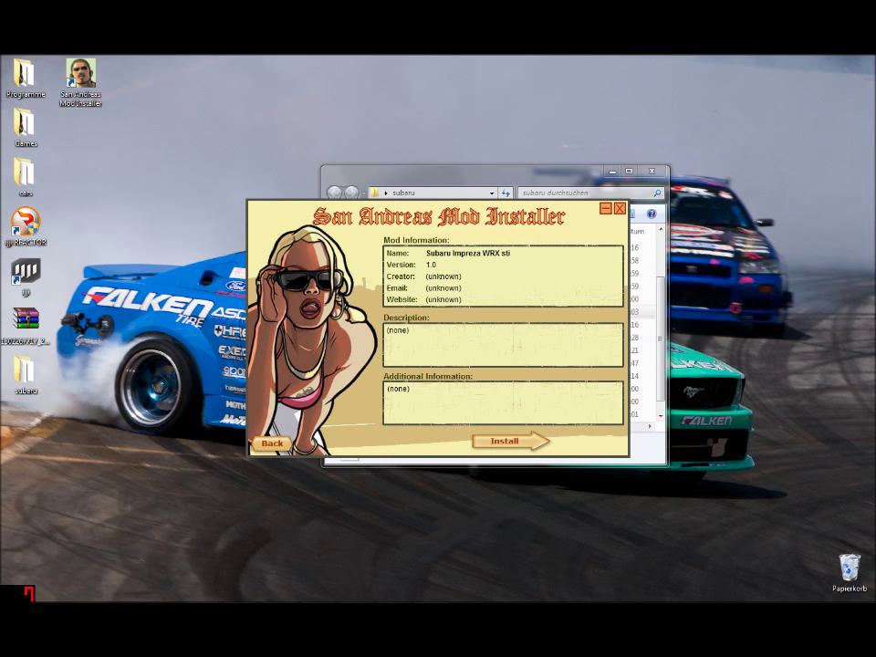
{"action": "key", "text": "Return"}
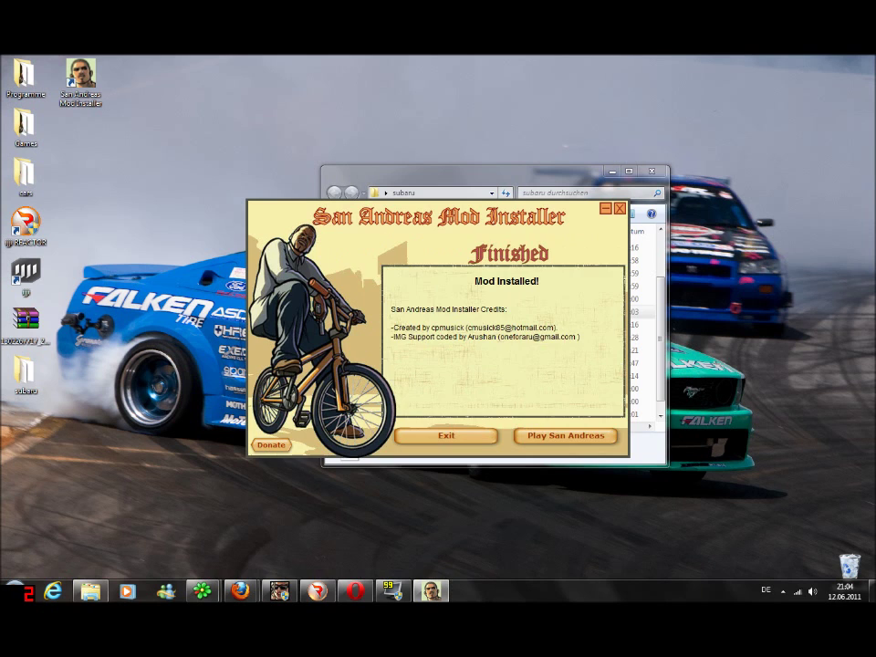
{"action": "left_click", "coordinate": [446, 436]}
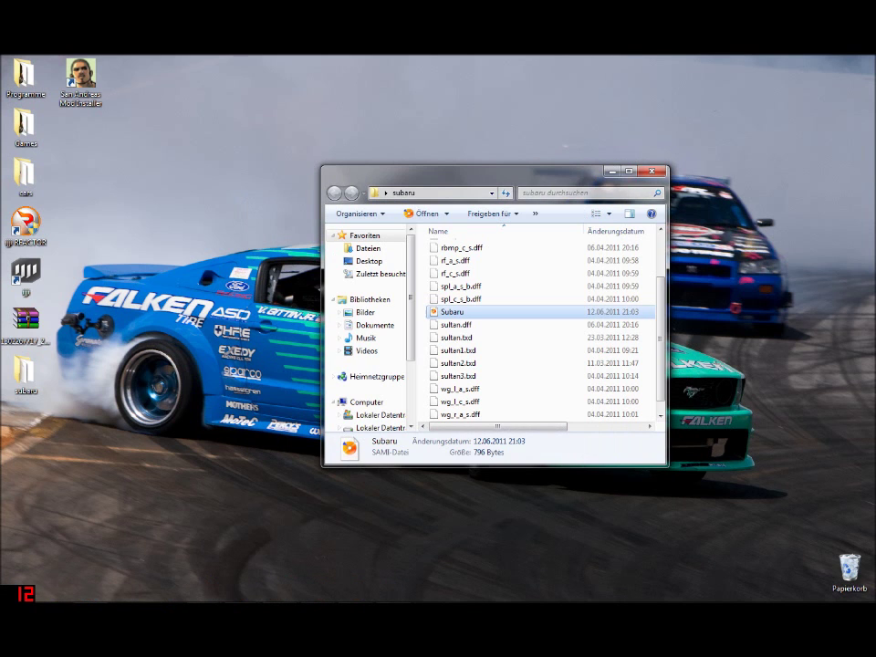
{"action": "key", "text": "alt+F4"}
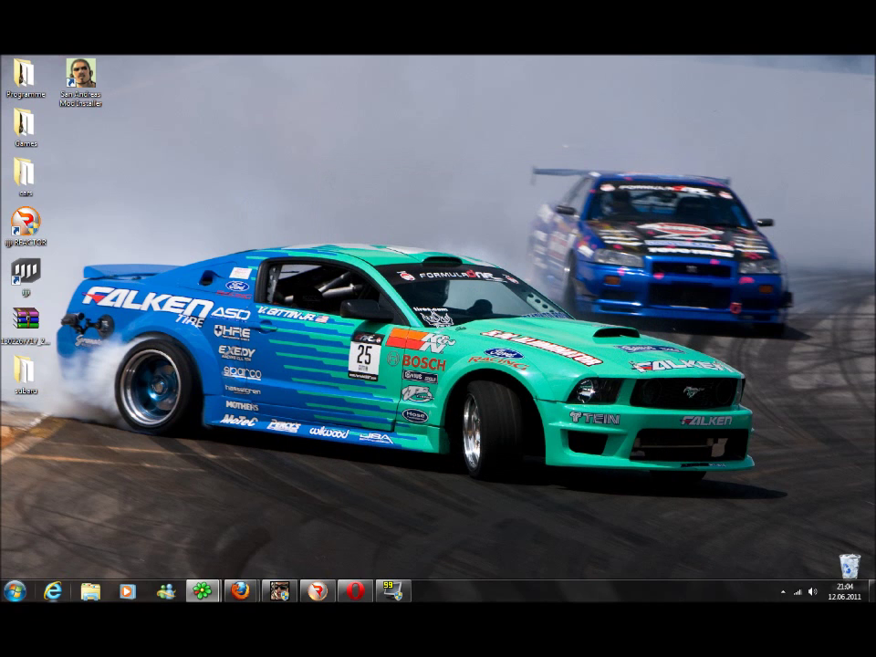
- Switch to San Andreas Multiplayer and join GpGirL's Stunt Server
{"action": "left_click", "coordinate": [279, 592]}
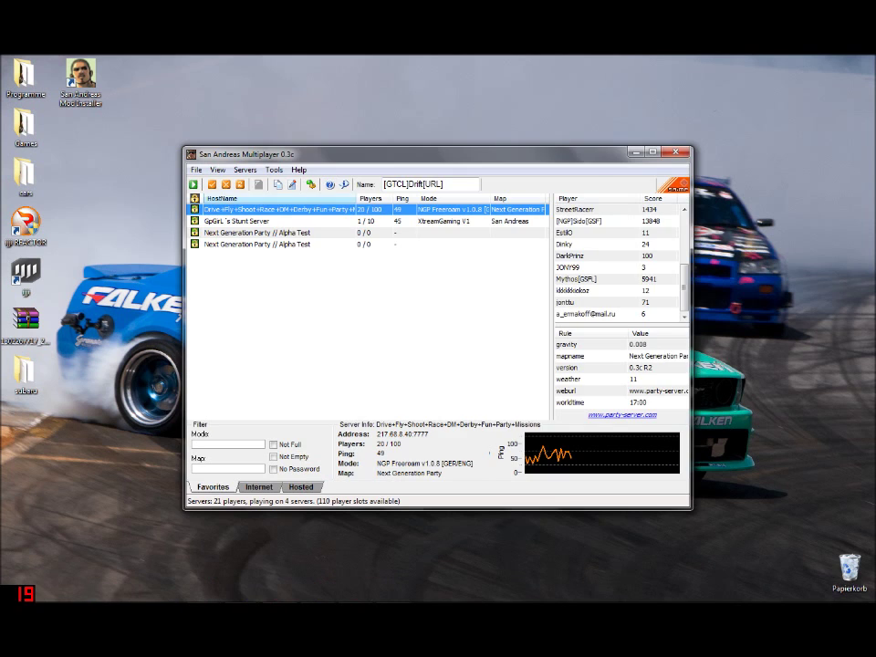
{"action": "left_click", "coordinate": [238, 221]}
{"action": "double_click", "coordinate": [237, 221]}
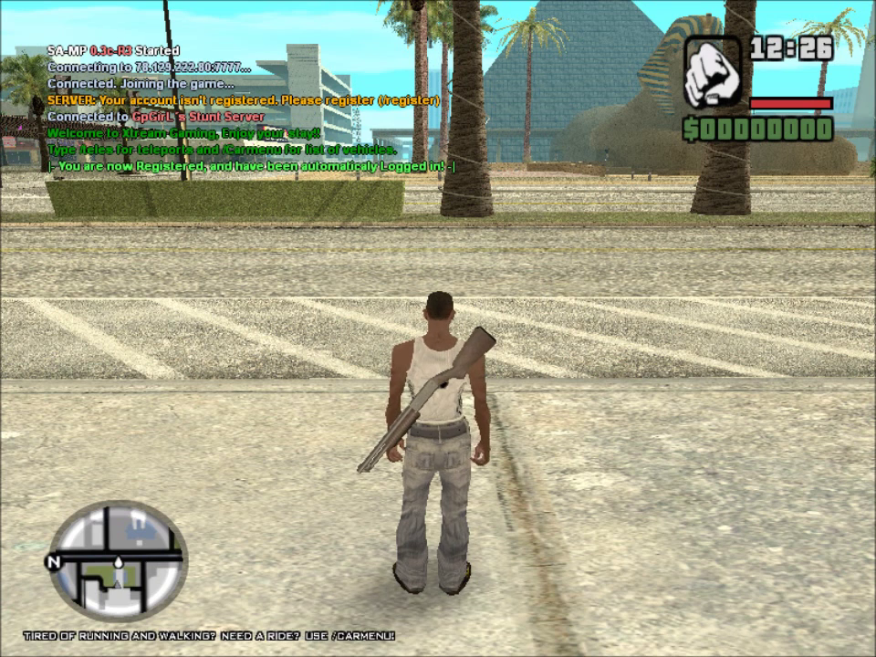
{"action": "type", "text": "t/carm"}
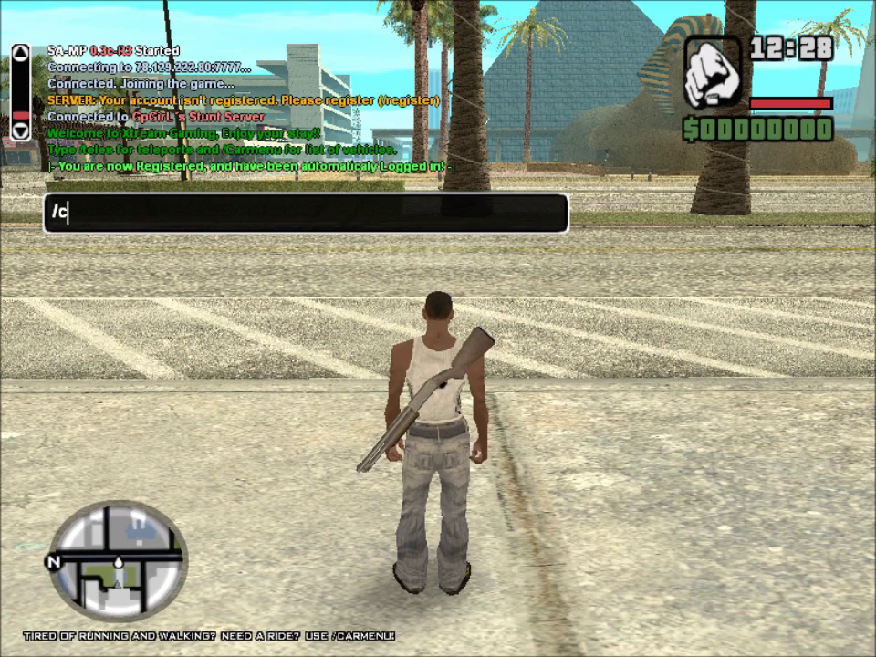
{"action": "type", "text": "enu"}
{"action": "key", "text": "Return"}
{"action": "key", "text": "Down"}
{"action": "key", "text": "Down"}
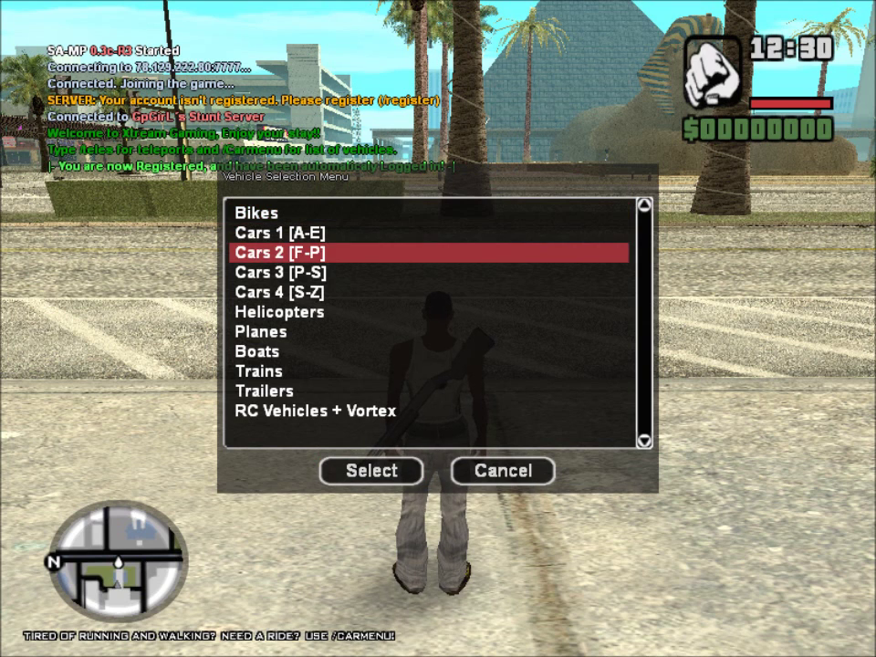
{"action": "key", "text": "Down"}
{"action": "key", "text": "Down"}
{"action": "key", "text": "Return"}
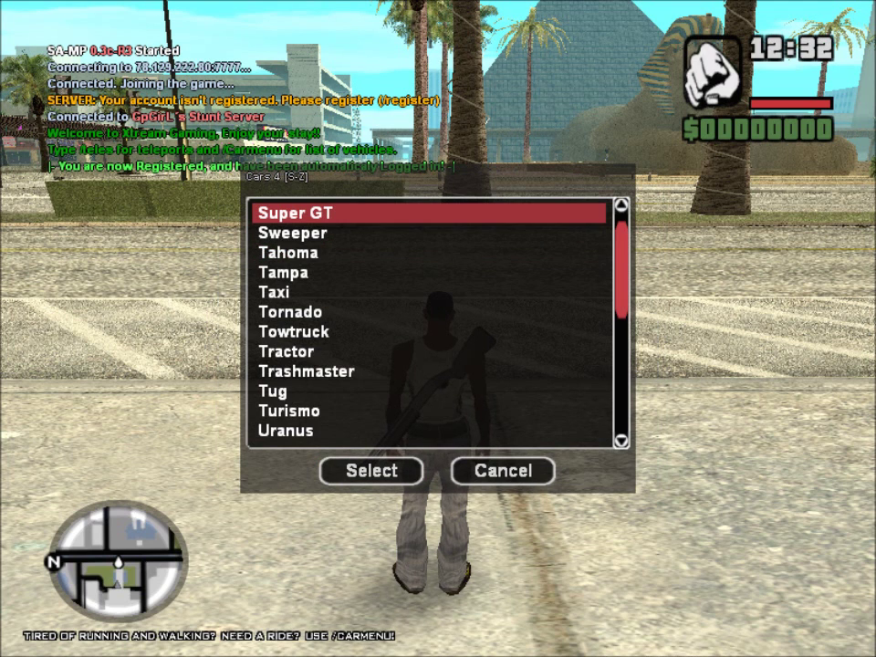
{"action": "left_click", "coordinate": [504, 472]}
{"action": "key", "text": "Escape"}
- Spawn a Sultan with the /carmenu command, choosing it from the category Cars 3 [P-S]
{"action": "key", "text": "t"}
{"action": "key", "text": "Up"}
{"action": "key", "text": "Return"}
{"action": "key", "text": "Down"}
{"action": "key", "text": "Down"}
{"action": "key", "text": "Down"}
{"action": "key", "text": "Return"}
{"action": "key", "text": "Down"}
{"action": "key", "text": "Down"}
{"action": "key", "text": "Down"}
{"action": "key", "text": "Down"}
{"action": "key", "text": "Down"}
{"action": "key", "text": "Down"}
{"action": "key", "text": "Down"}
{"action": "key", "text": "Down"}
{"action": "key", "text": "Down"}
{"action": "key", "text": "Down"}
{"action": "key", "text": "Down"}
{"action": "key", "text": "Down"}
{"action": "key", "text": "Down"}
{"action": "key", "text": "Down"}
{"action": "key", "text": "Down"}
{"action": "key", "text": "Down"}
{"action": "key", "text": "Down"}
{"action": "key", "text": "Down"}
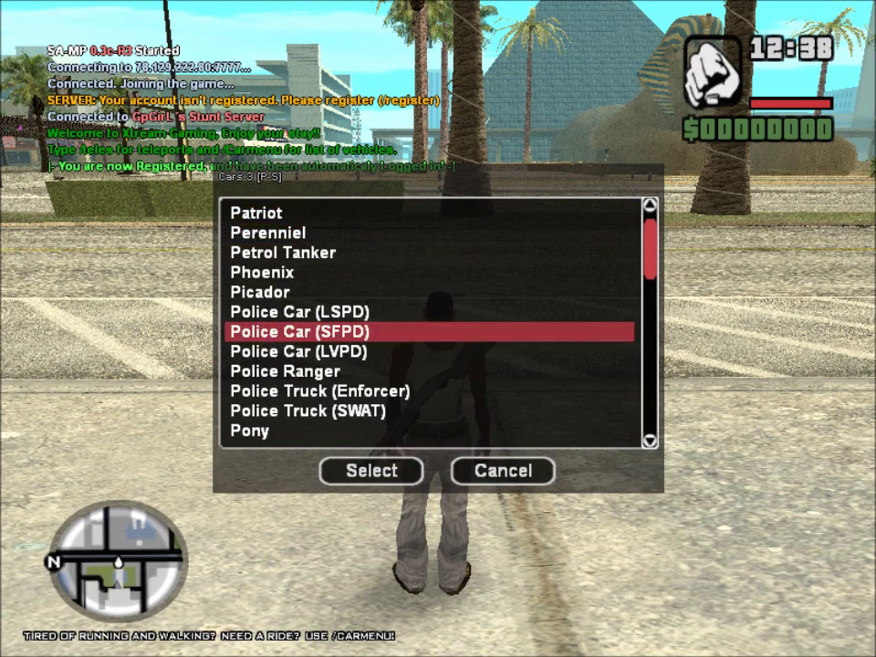
{"action": "key", "text": "Down"}
{"action": "key", "text": "Down"}
{"action": "key", "text": "Down"}
{"action": "key", "text": "Down"}
{"action": "key", "text": "Down"}
{"action": "key", "text": "Down"}
{"action": "key", "text": "Down"}
{"action": "key", "text": "Down"}
{"action": "key", "text": "Down"}
{"action": "key", "text": "Down"}
{"action": "key", "text": "Down"}
{"action": "key", "text": "Down"}
{"action": "key", "text": "Down"}
{"action": "key", "text": "Up"}
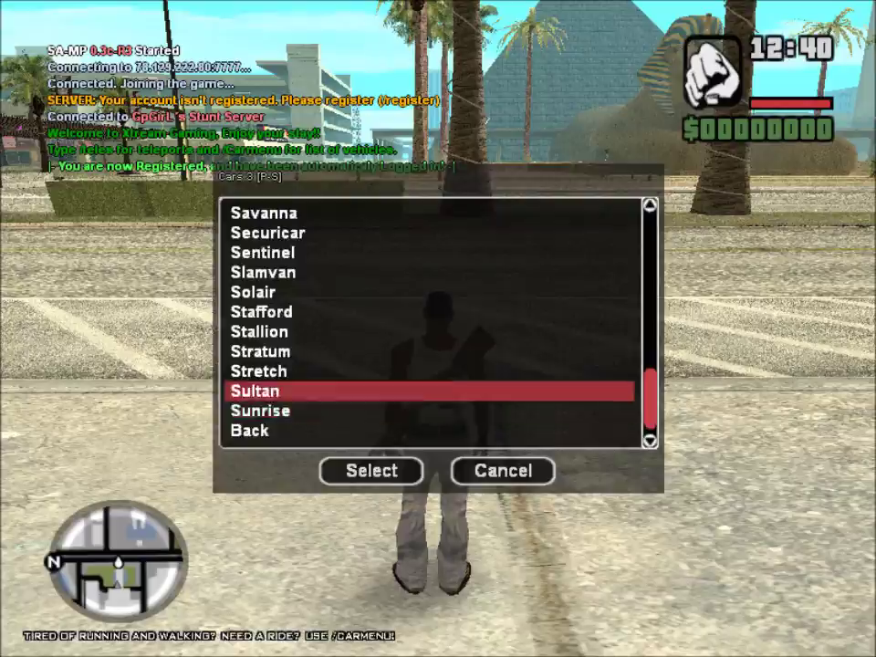
{"action": "key", "text": "Return"}
{"action": "key", "text": "w"}
{"action": "key", "text": "a"}
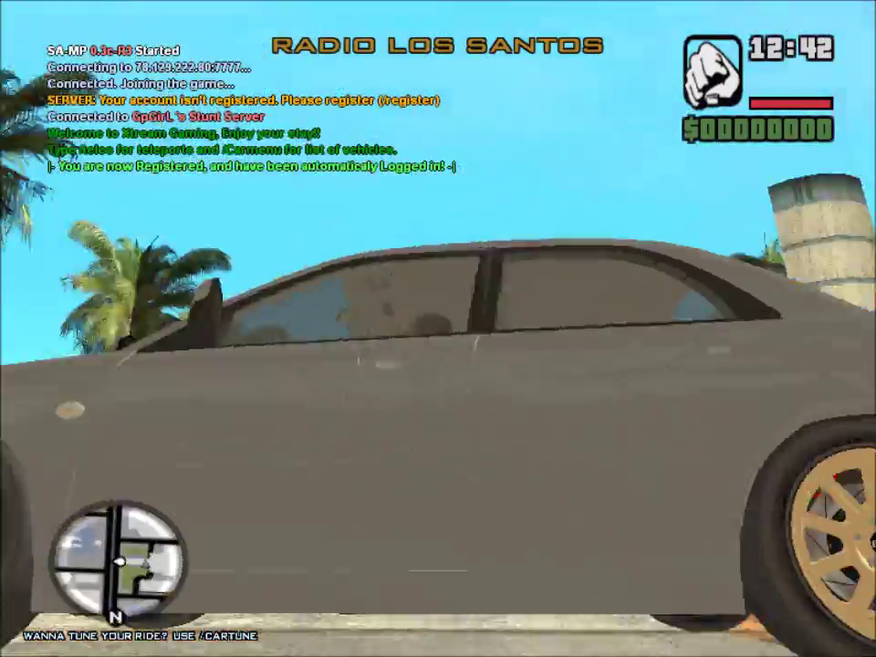
- Add a first tuning component to the spawned Sultan with the /cartune command, using the Tuners category
{"action": "key", "text": "t"}
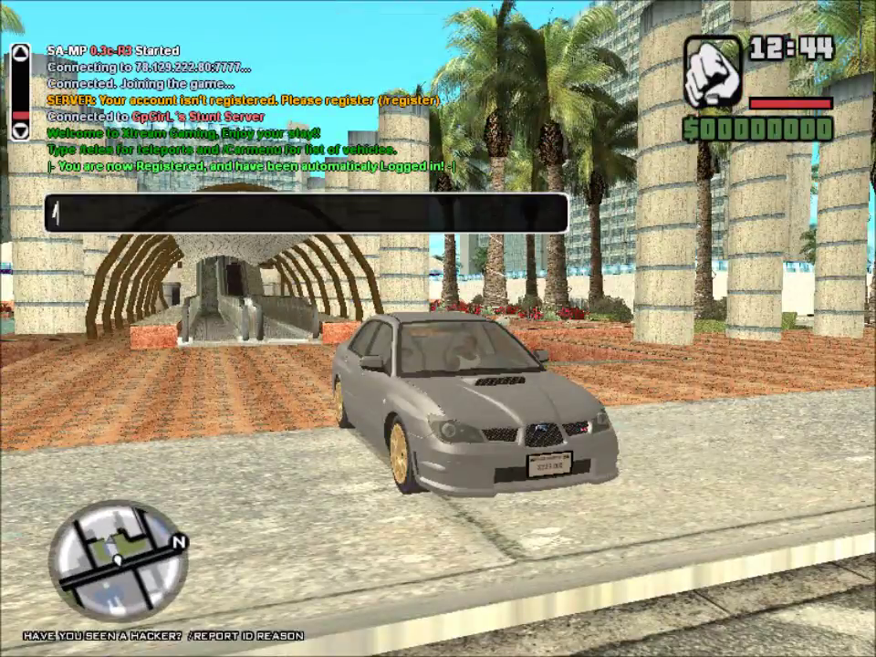
{"action": "type", "text": "/cartune"}
{"action": "key", "text": "Return"}
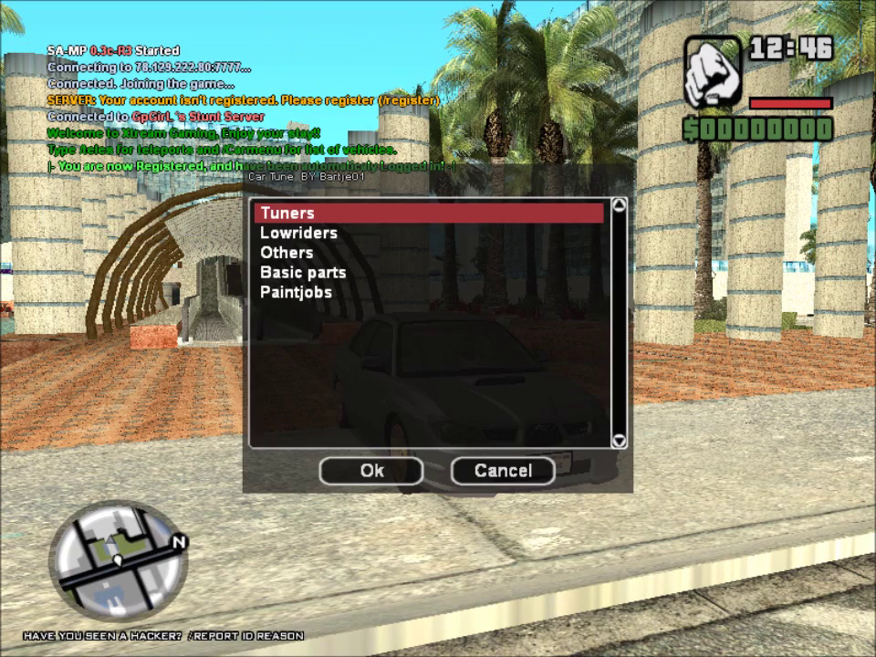
{"action": "key", "text": "Return"}
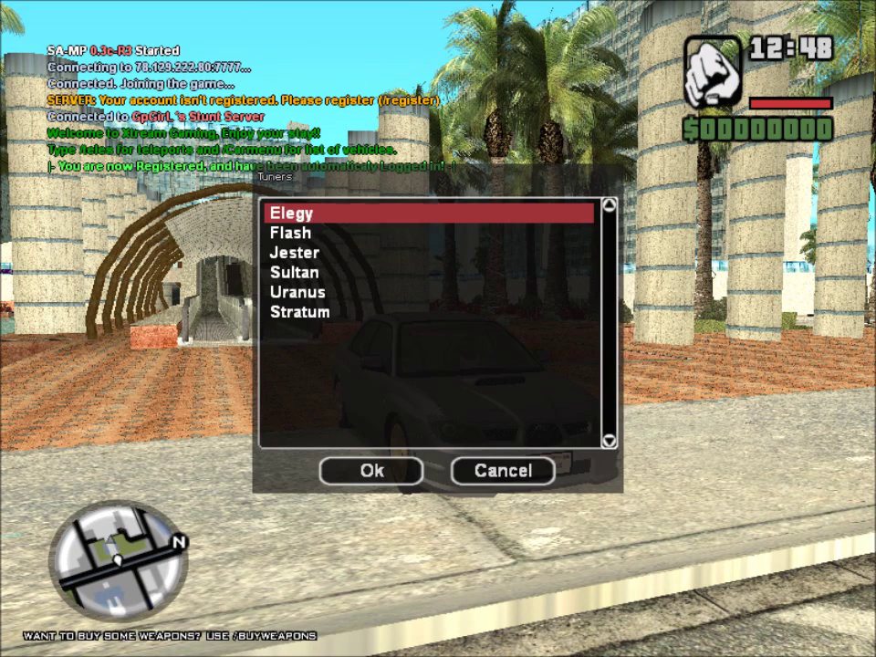
{"action": "key", "text": "Return"}
{"action": "key", "text": "Return"}
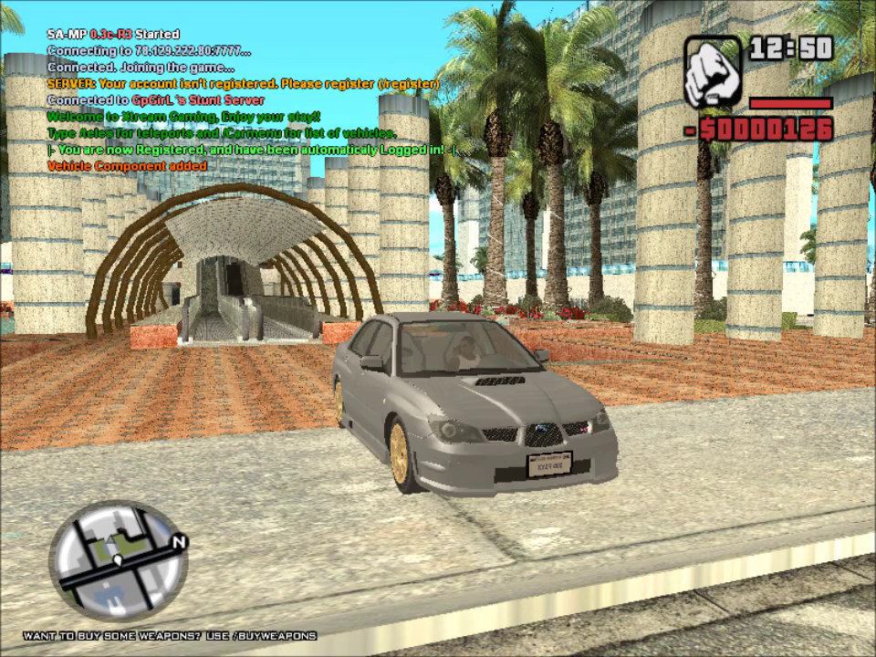
- Add the Exhaust X-Flow to the Sultan with the /cartune command, choosing it from the Tuners category
{"action": "key", "text": "t"}
{"action": "key", "text": "Up"}
{"action": "key", "text": "Return"}
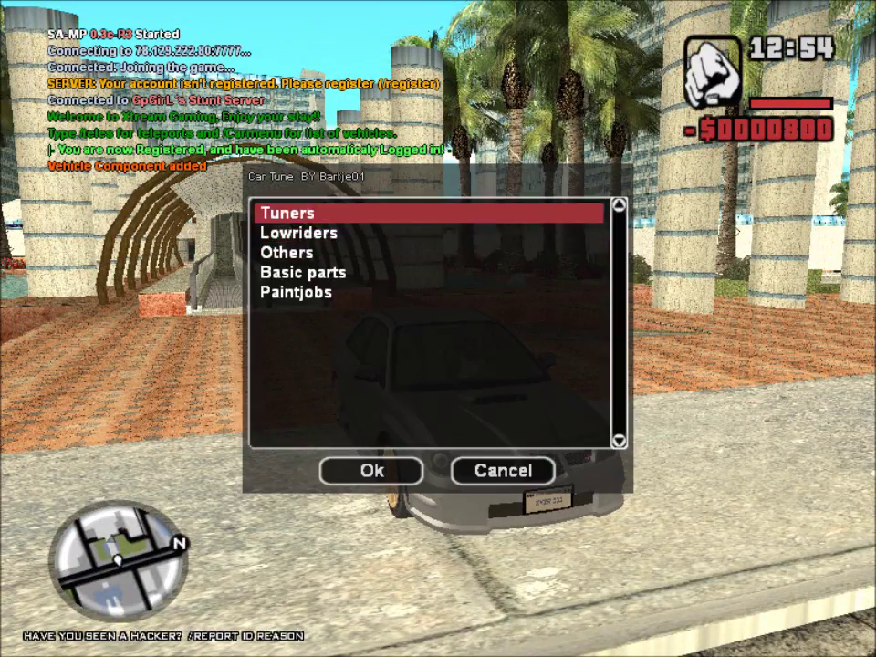
{"action": "key", "text": "Return"}
{"action": "key", "text": "Down"}
{"action": "key", "text": "Down"}
{"action": "key", "text": "Return"}
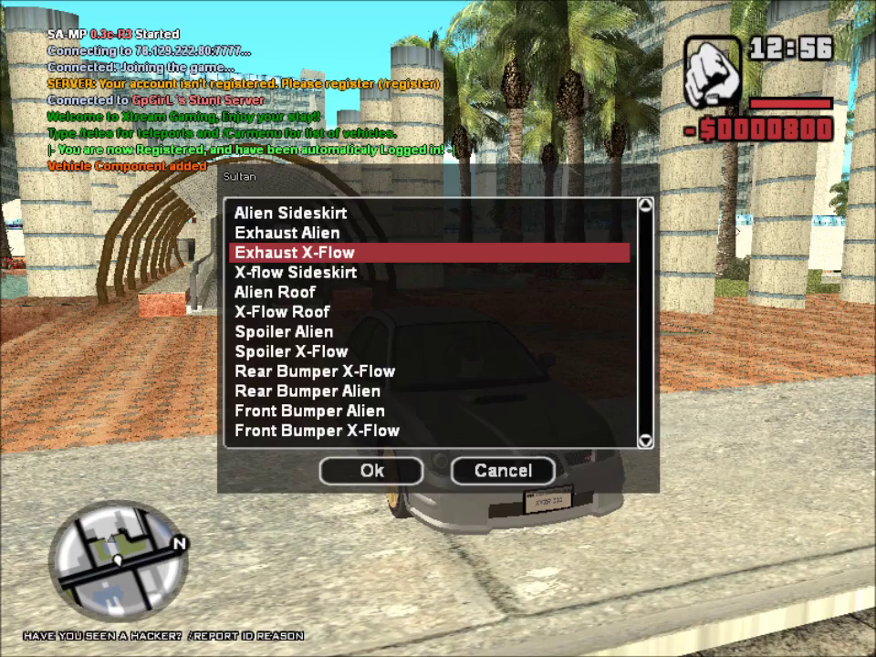
{"action": "key", "text": "Return"}
{"action": "key", "text": "w"}
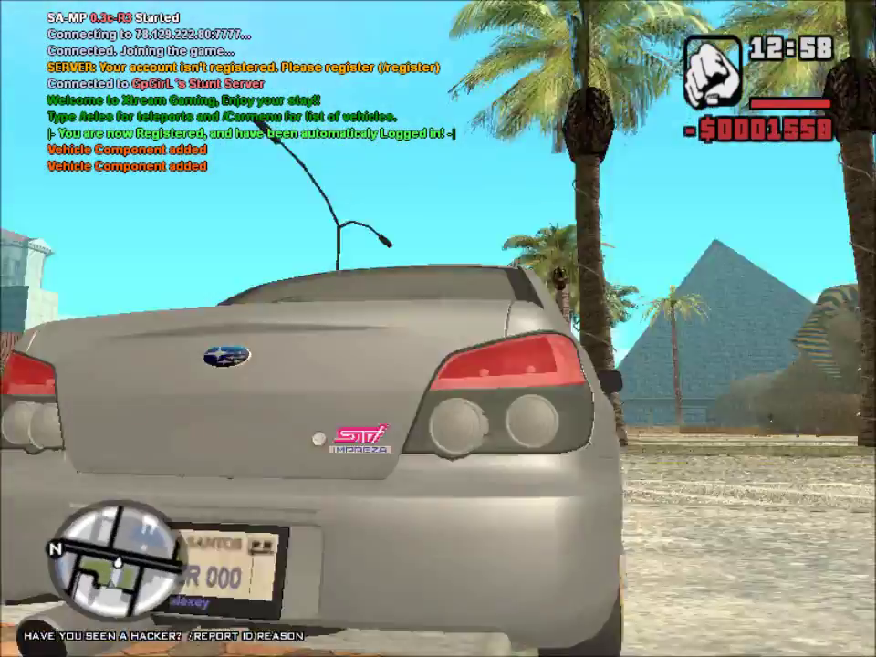
- Run /cartune again and add the Alien Roof to the car from the Sultan parts in the Tuners category
{"action": "key", "text": "t"}
{"action": "key", "text": "Up"}
{"action": "key", "text": "Return"}
{"action": "key", "text": "Down"}
{"action": "key", "text": "Down"}
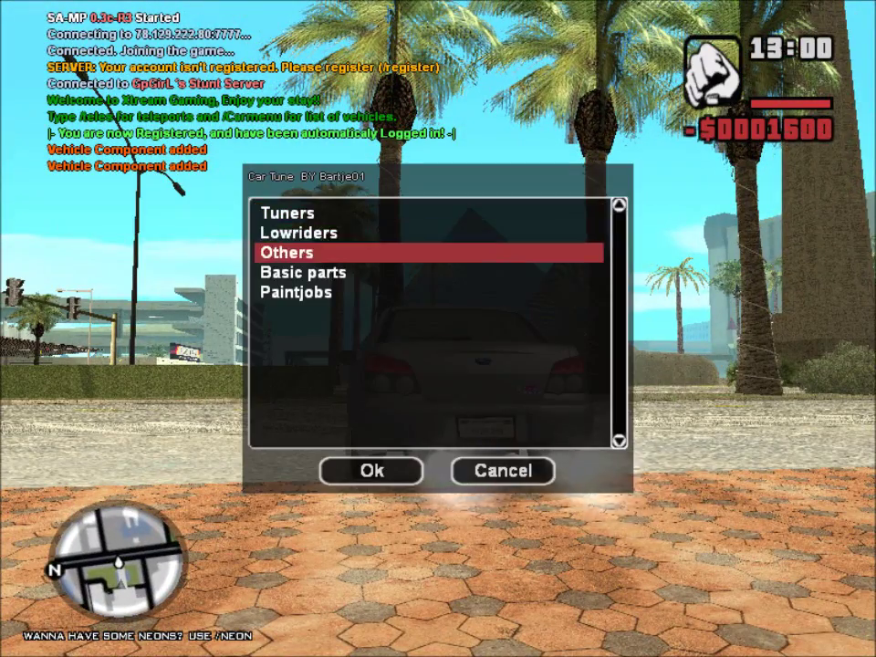
{"action": "key", "text": "Return"}
{"action": "key", "text": "Down"}
{"action": "key", "text": "Down"}
{"action": "key", "text": "Down"}
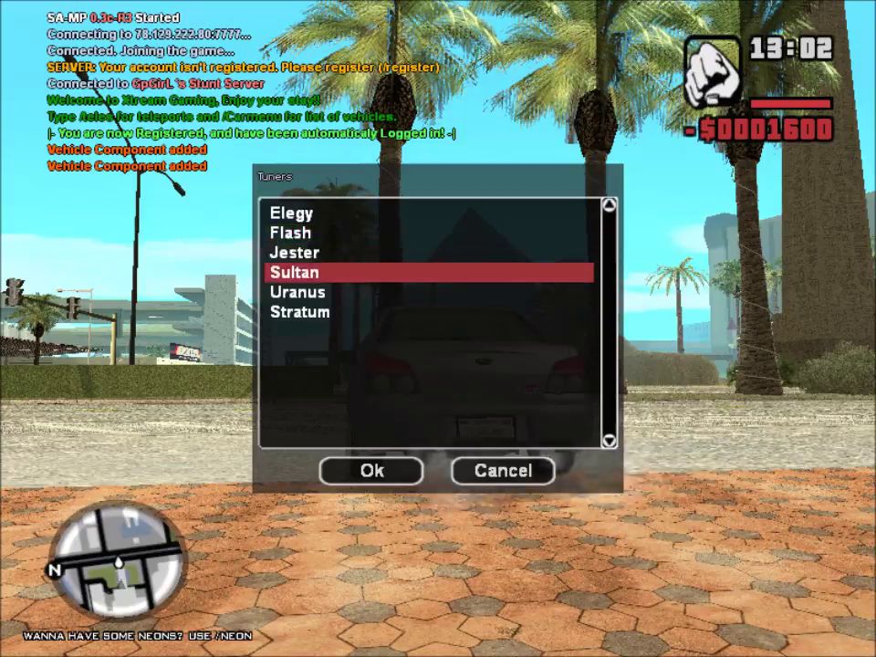
{"action": "key", "text": "Return"}
{"action": "key", "text": "Down"}
{"action": "key", "text": "Down"}
{"action": "key", "text": "Down"}
{"action": "key", "text": "Down"}
{"action": "key", "text": "Return"}
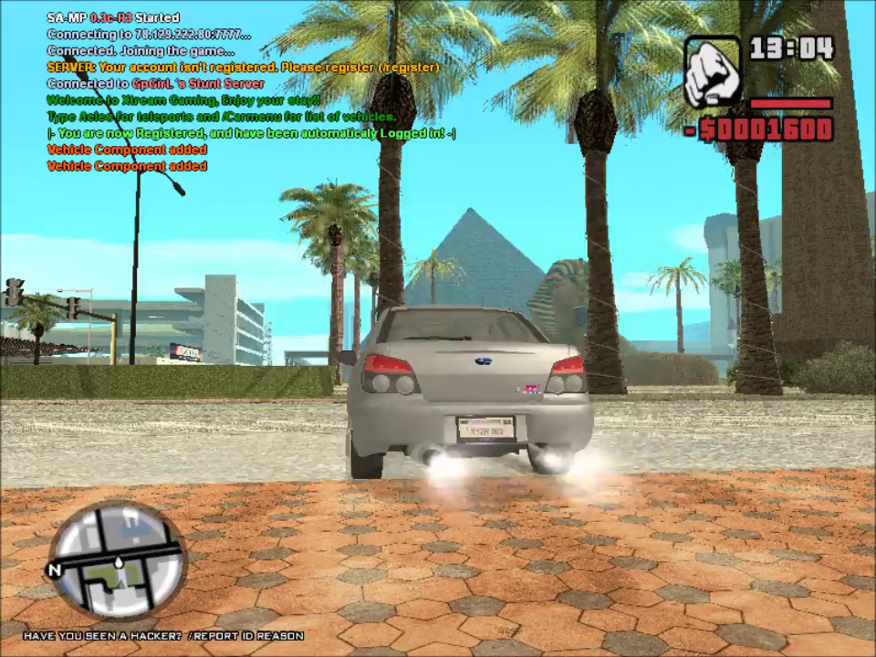
{"action": "key", "text": "w"}
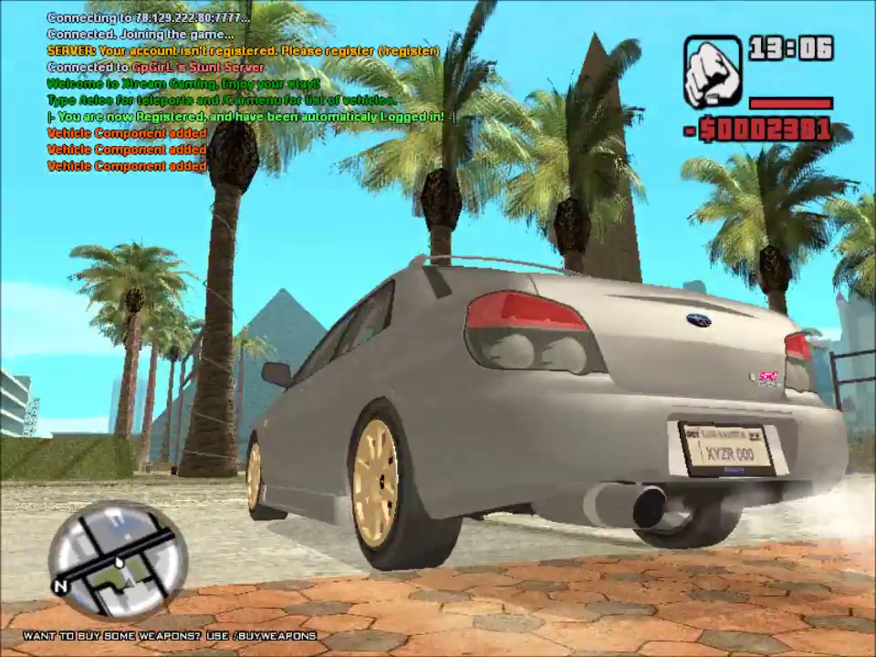
- Apply a red paintjob with yellow and black stripes to the car from the /cartune Paintjobs category
{"action": "key", "text": "t"}
{"action": "key", "text": "Up"}
{"action": "key", "text": "Return"}
{"action": "key", "text": "Down"}
{"action": "key", "text": "Down"}
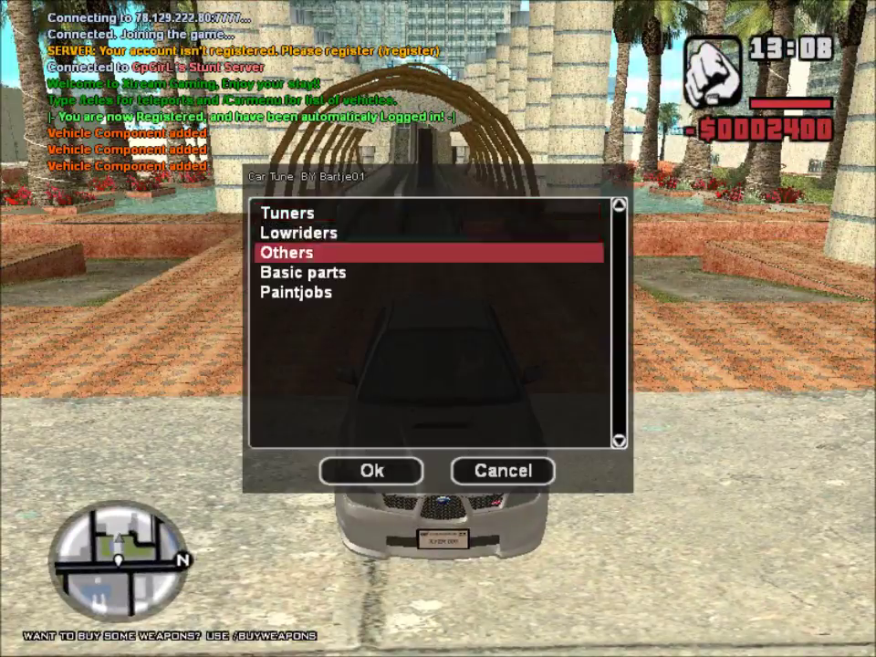
{"action": "key", "text": "Escape"}
{"action": "key", "text": "w"}
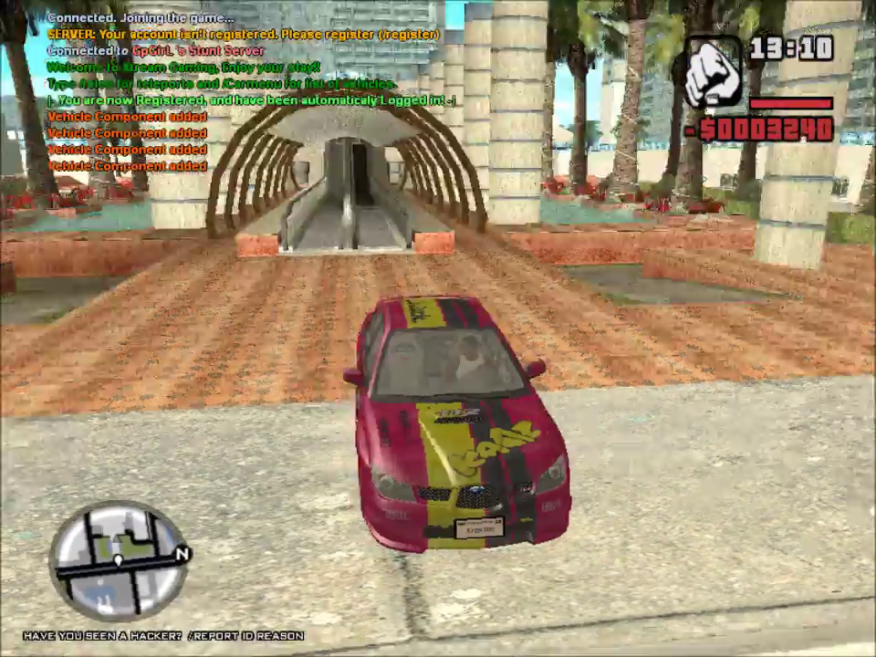
- Test-drive the tuned, painted car along the palm-lined roads, drifting through turns in both directions
{"action": "key", "text": "w"}
{"action": "key", "text": "d"}
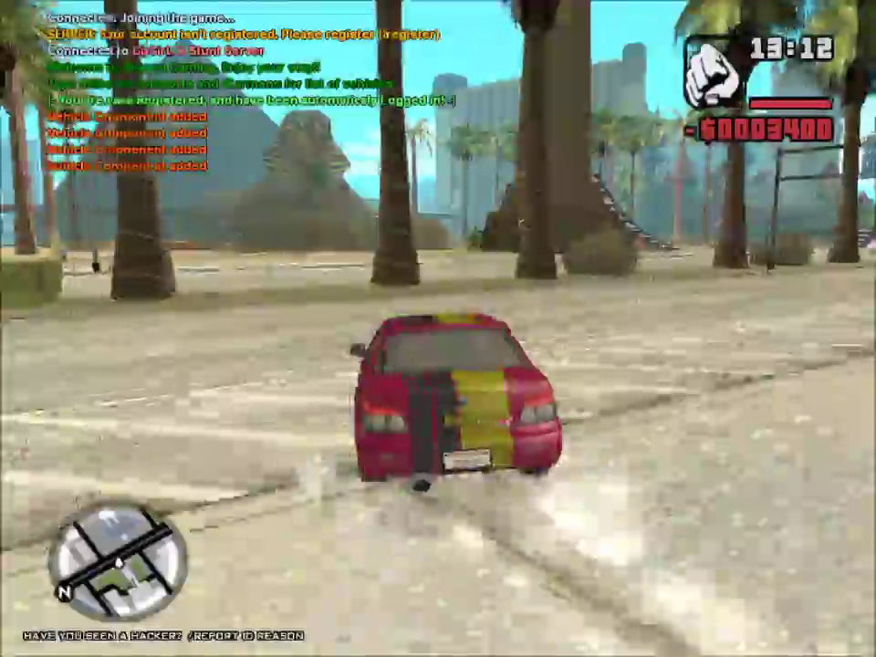
{"action": "key", "text": "w"}
{"action": "key", "text": "a"}
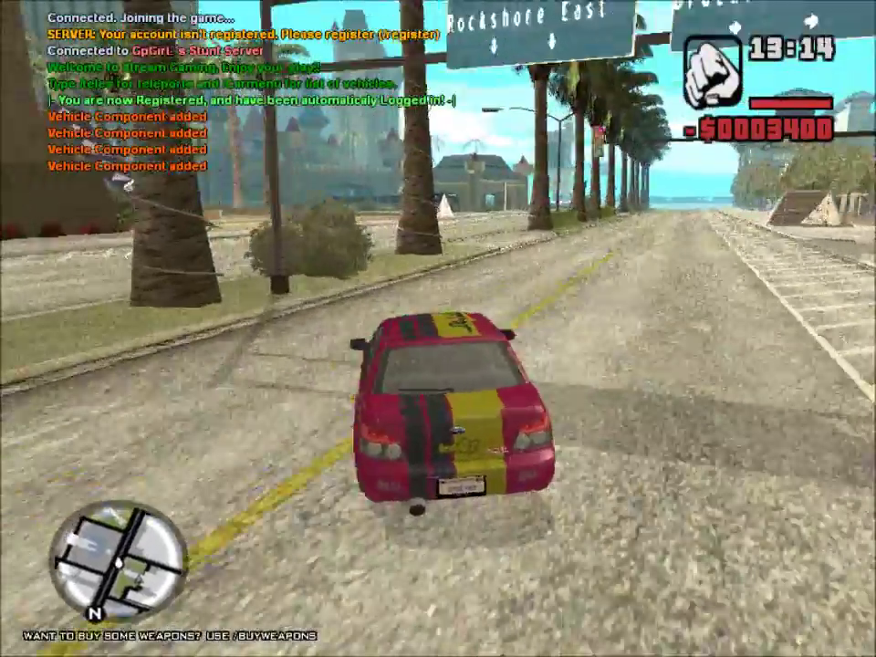
{"action": "key", "text": "w"}
{"action": "key", "text": "a"}
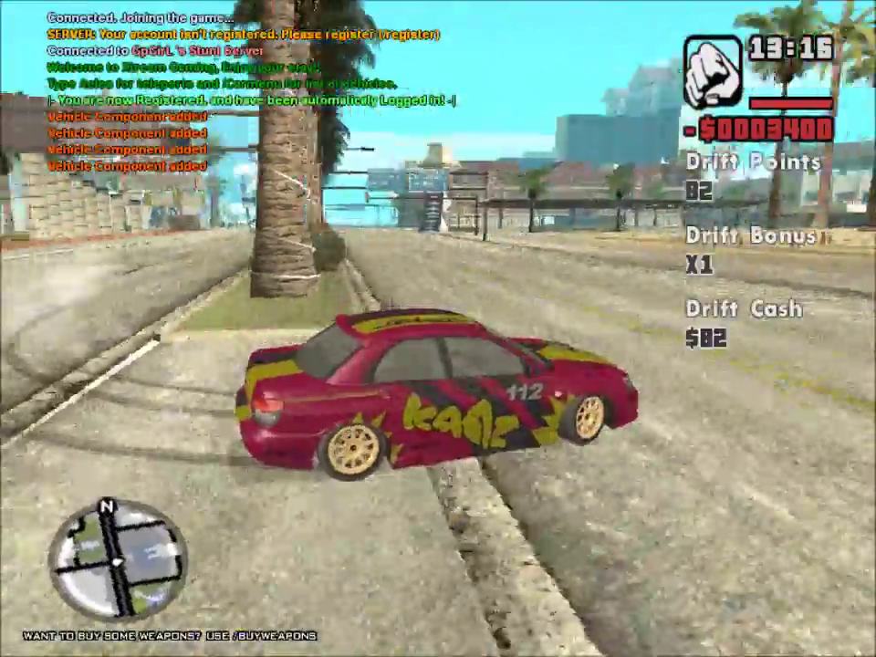
{"action": "key", "text": "w"}
{"action": "key", "text": "d"}
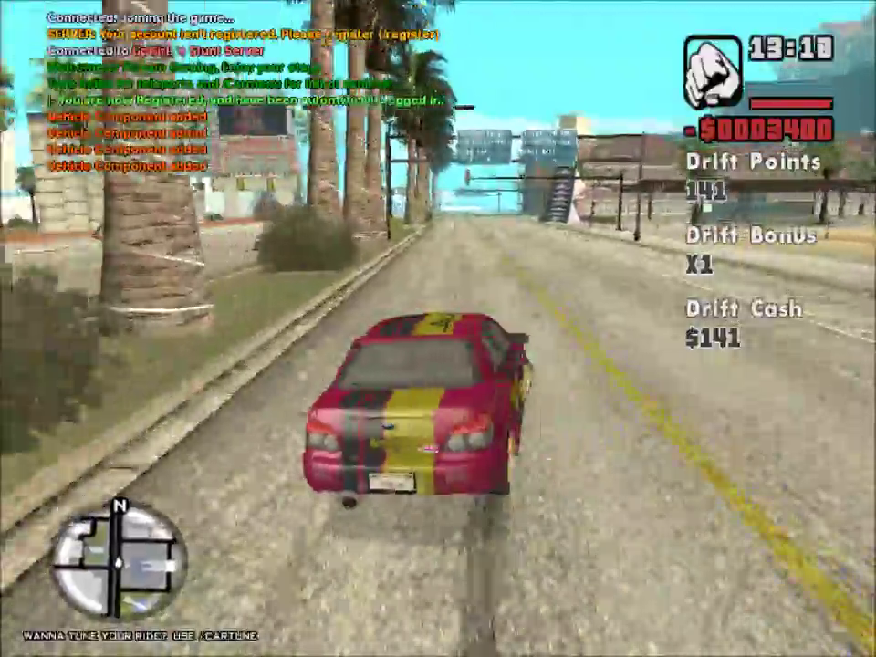
{"action": "key", "text": "w"}
{"action": "key", "text": "a"}
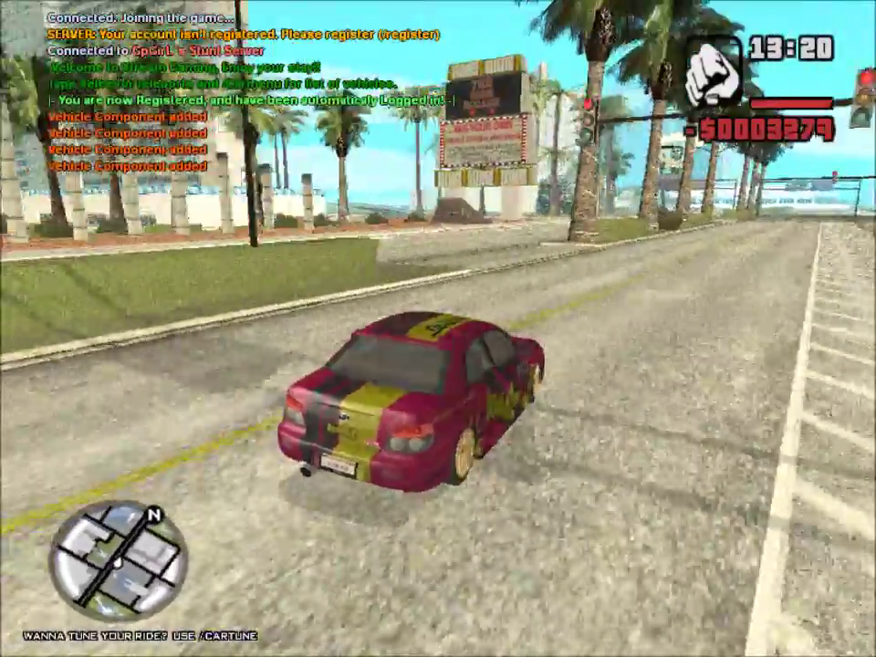
{"action": "key", "text": "w"}
{"action": "key", "text": "a"}
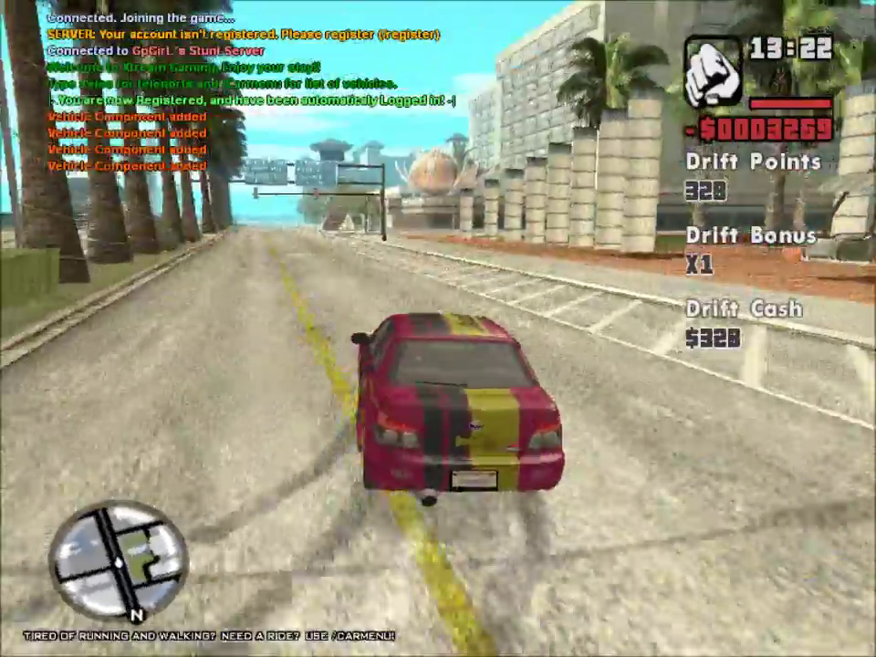
{"action": "key", "text": "d"}
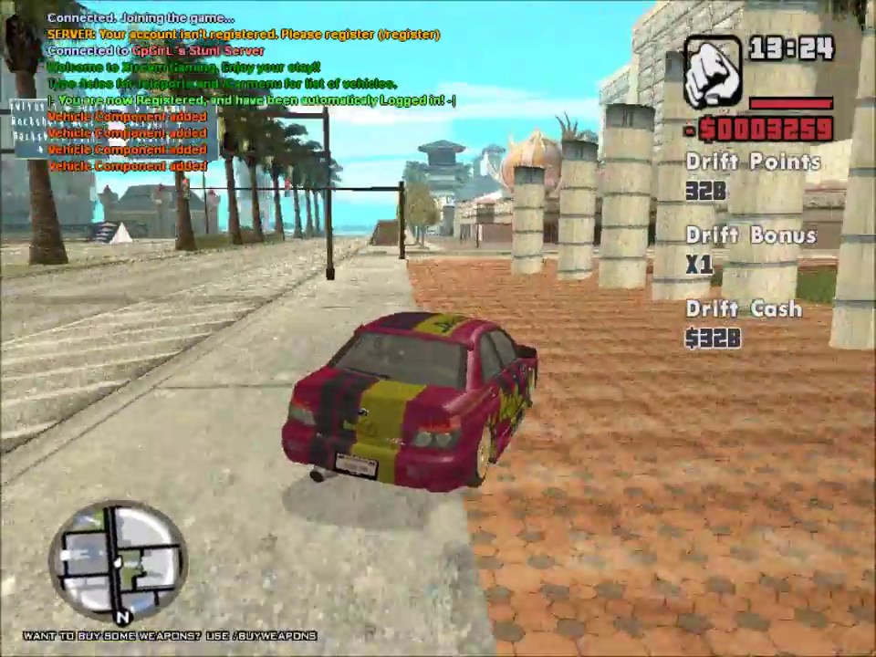
{"action": "key", "text": "w"}
{"action": "key", "text": "a"}
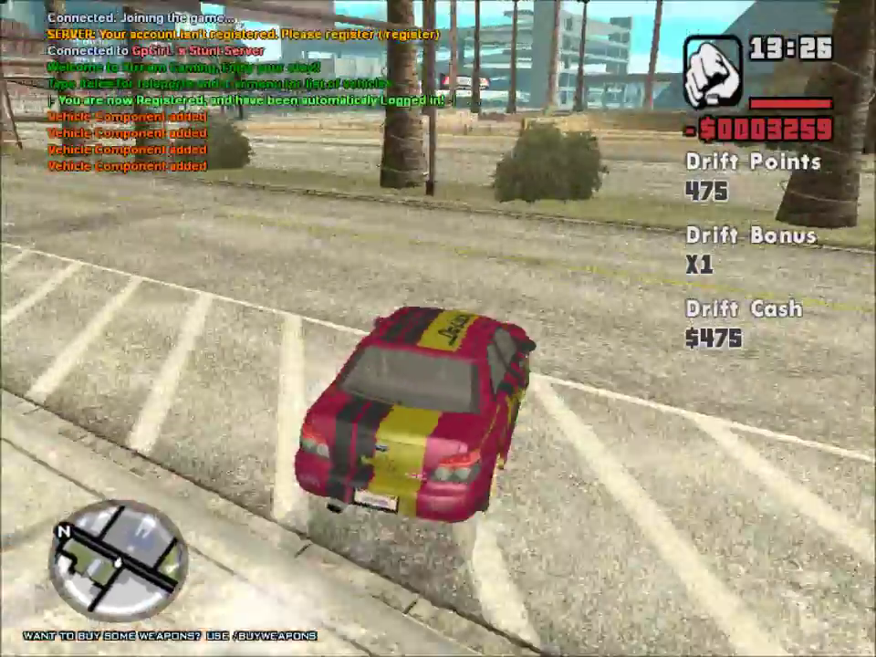
{"action": "key", "text": "w"}
{"action": "key", "text": "d"}
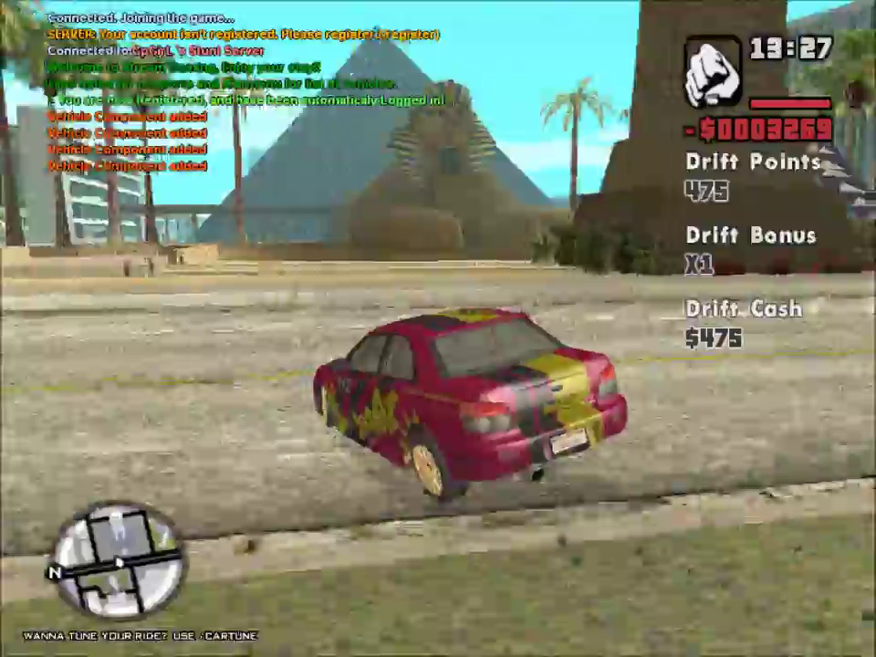
{"action": "key", "text": "w"}
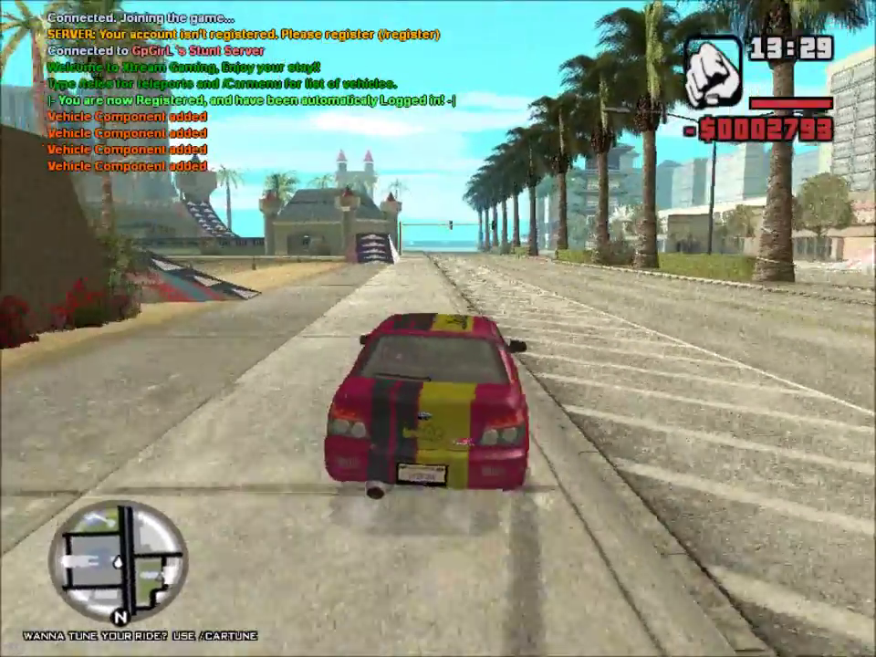